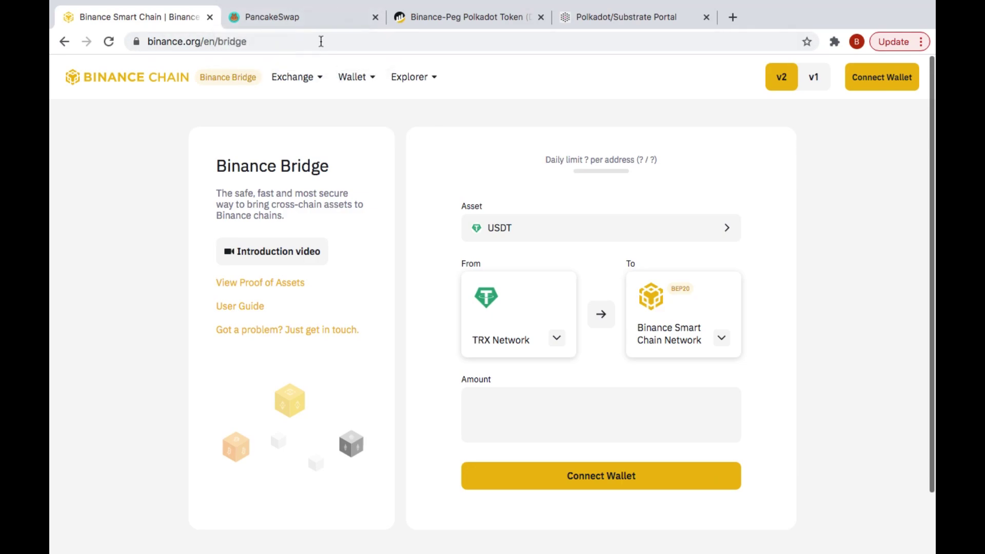
# Step: Switch to PancakeSwap and open its token Exchange page
pyautogui.click(311, 27)
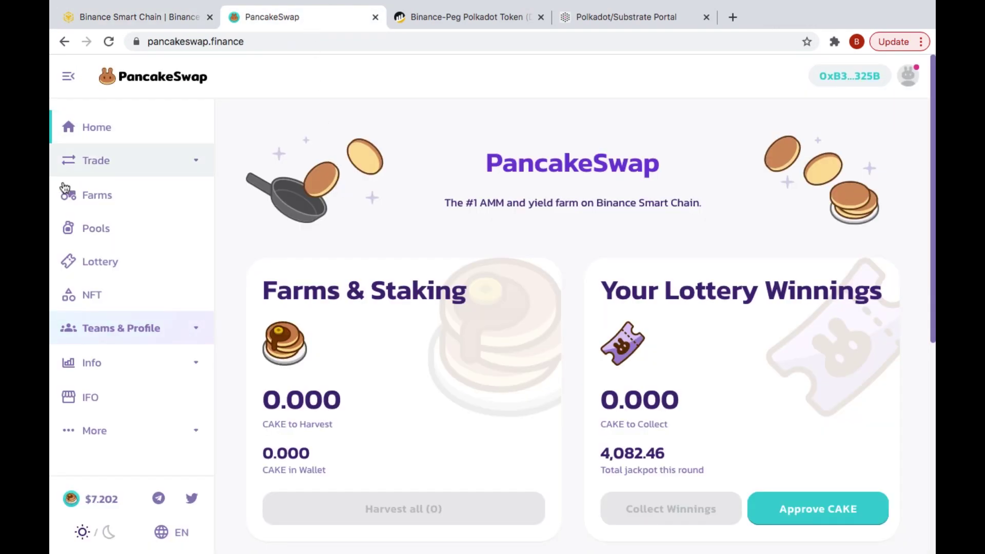
pyautogui.click(135, 163)
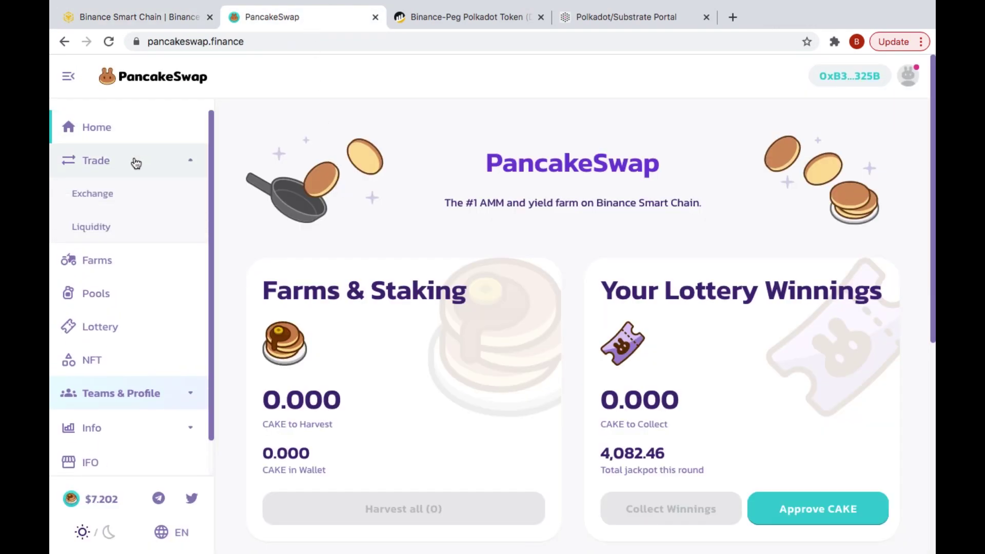
pyautogui.click(112, 195)
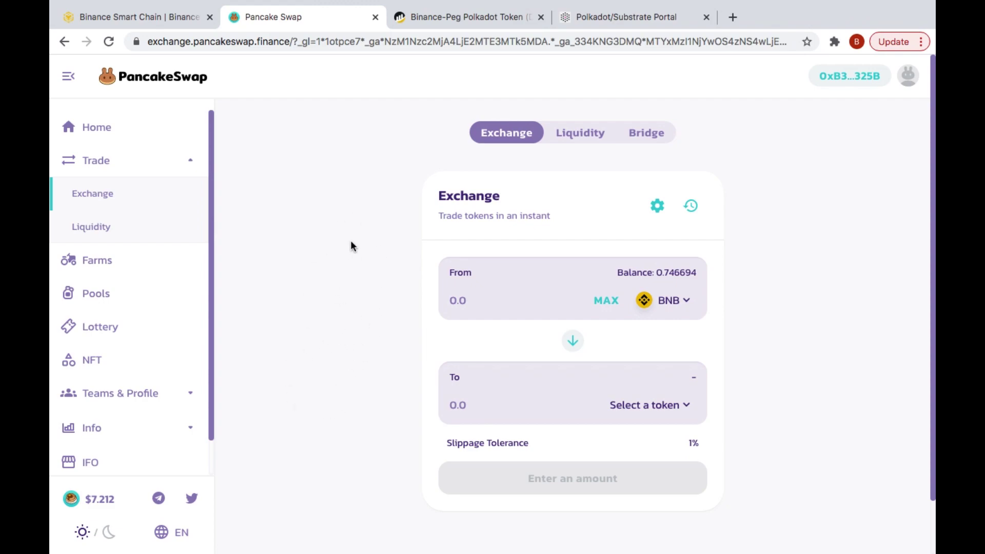
# Step: Look over the Binance Bridge page and the accounts in the Polkadot/Substrate Portal, returning to the PancakeSwap exchange
pyautogui.click(155, 20)
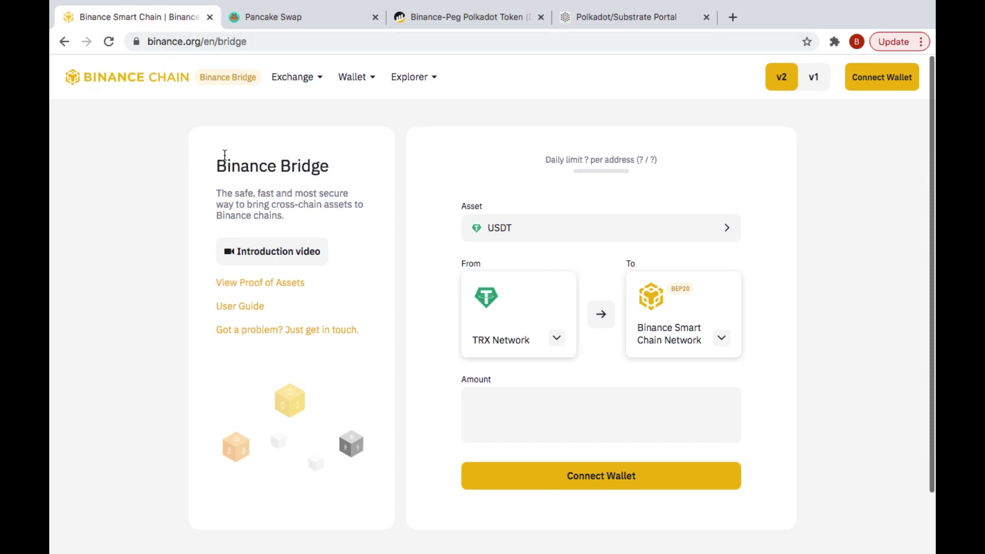
pyautogui.click(625, 19)
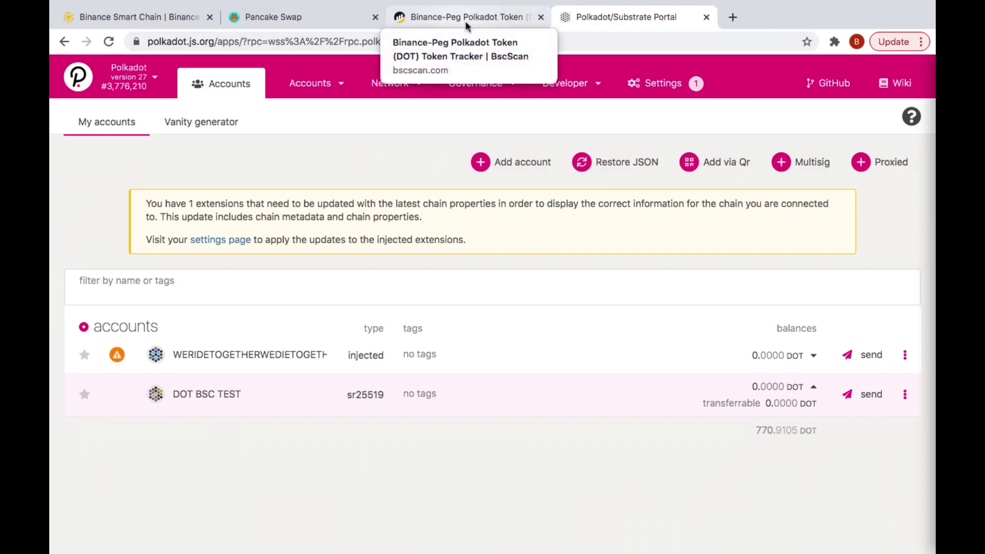
pyautogui.click(315, 23)
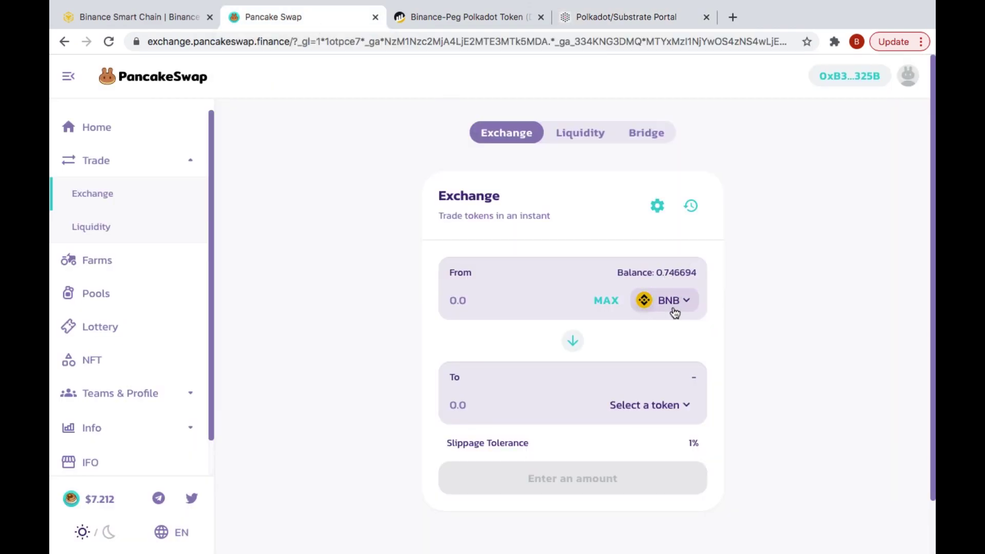
# Step: Browse the available tokens and choose WBNB as the token to swap from
pyautogui.click(689, 307)
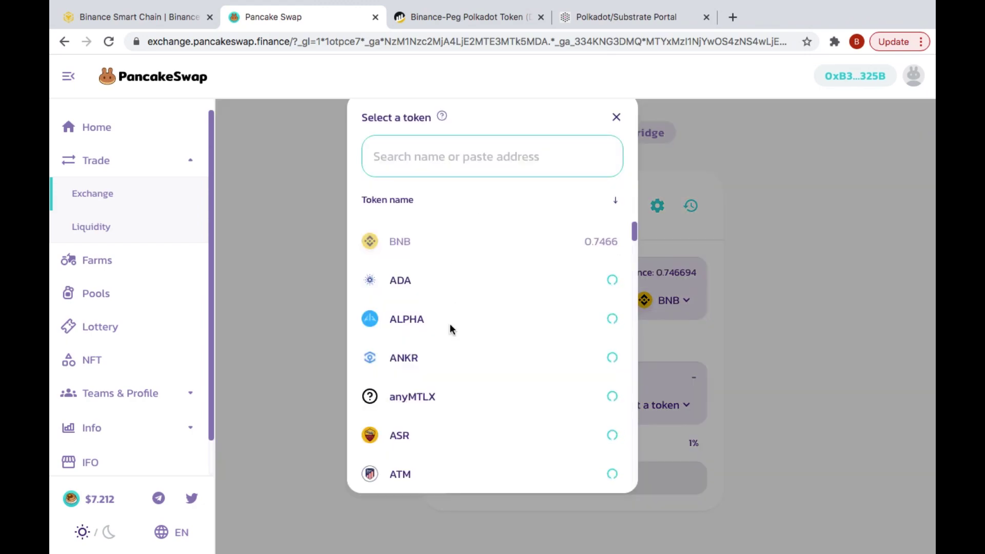
pyautogui.scroll(-6, 449, 324)
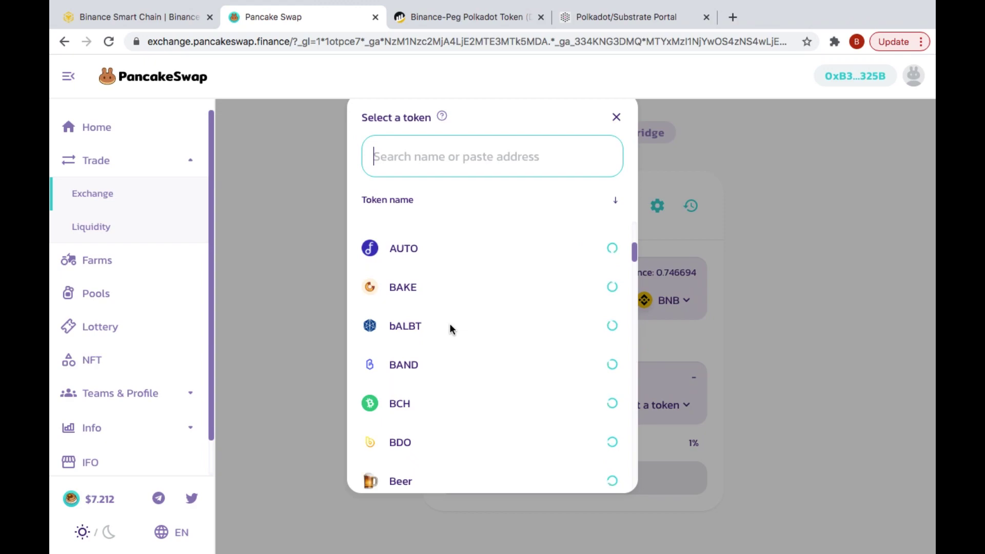
pyautogui.scroll(4, 450, 327)
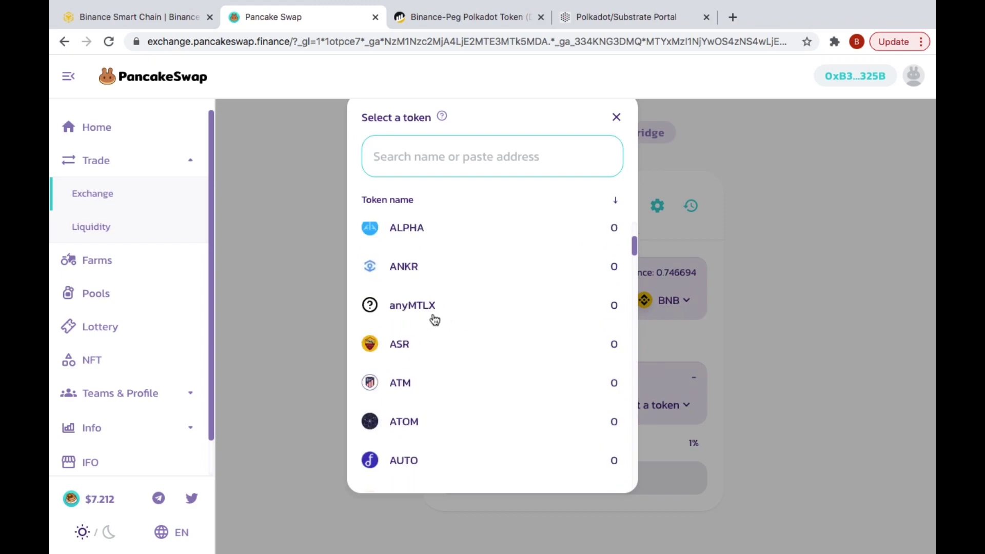
pyautogui.scroll(-5, 483, 320)
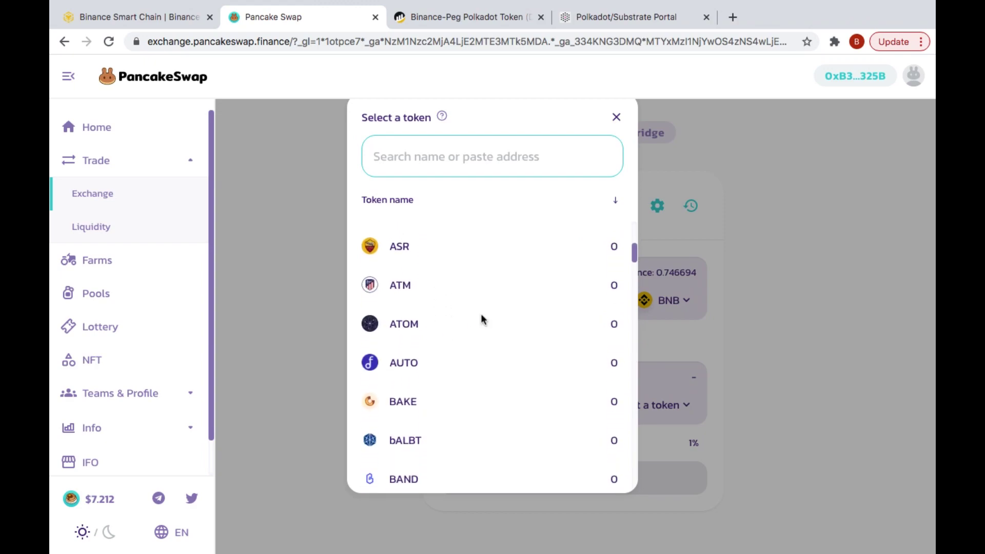
pyautogui.scroll(-20, 481, 317)
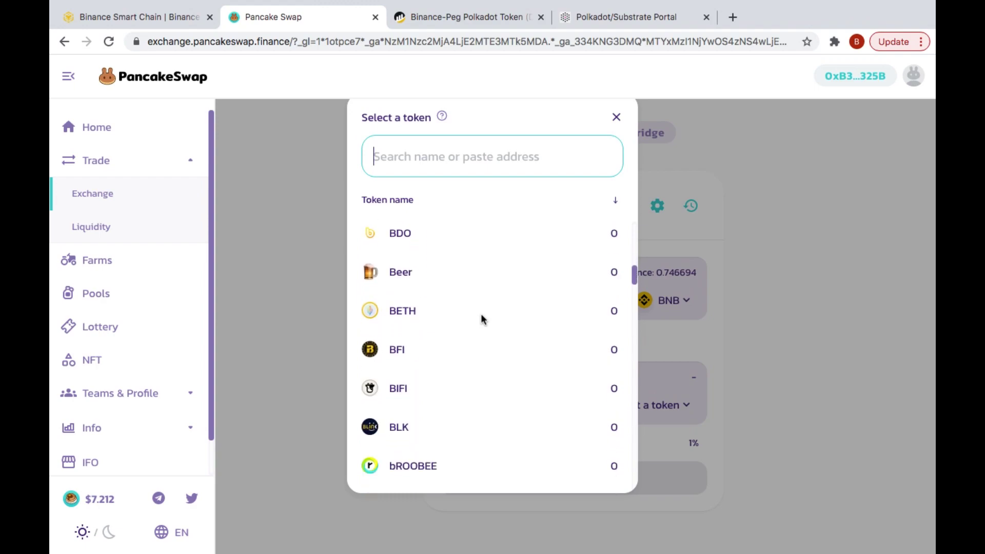
pyautogui.scroll(-15, 481, 318)
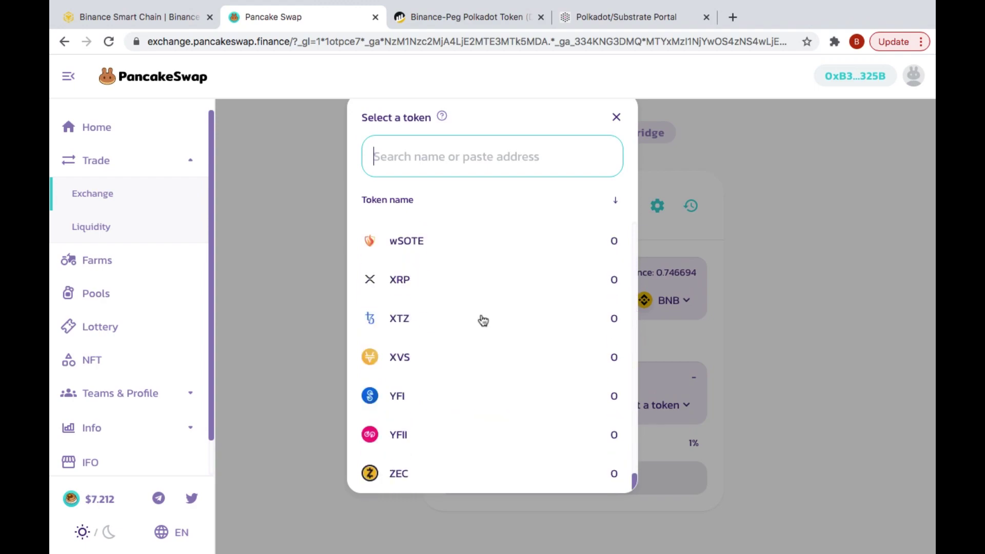
pyautogui.scroll(4, 483, 320)
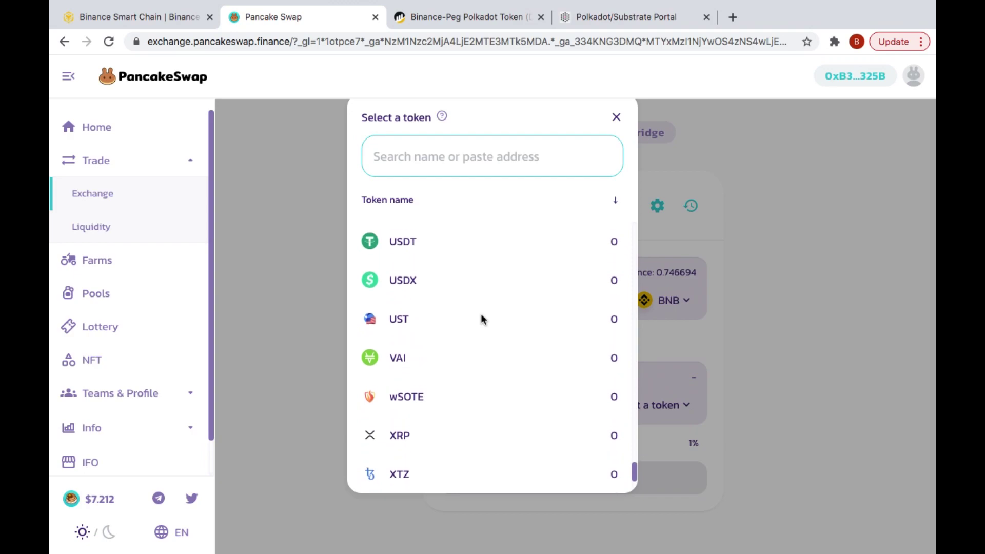
pyautogui.scroll(20, 482, 319)
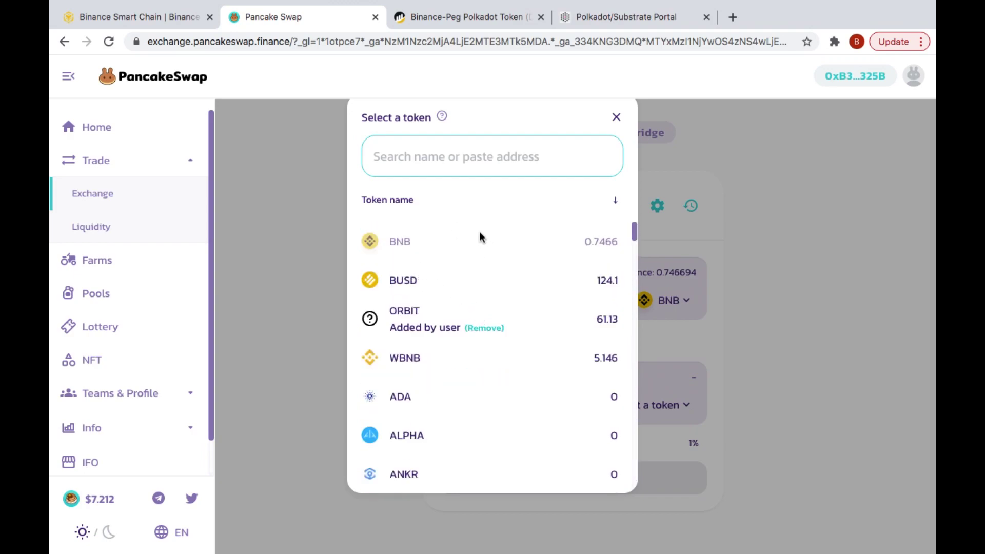
pyautogui.click(409, 358)
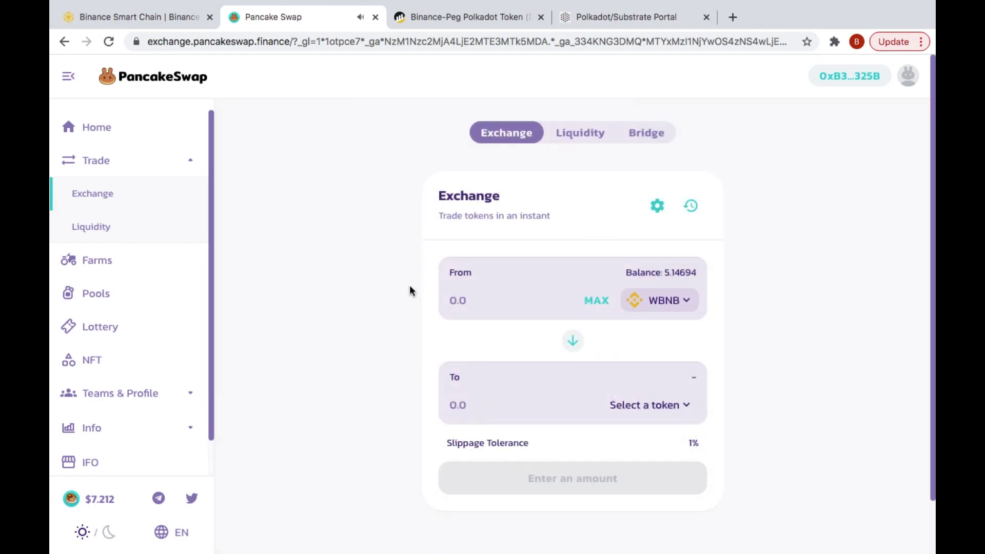
# Step: Choose DOT as the token to receive in the exchange
pyautogui.scroll(-2, 825, 337)
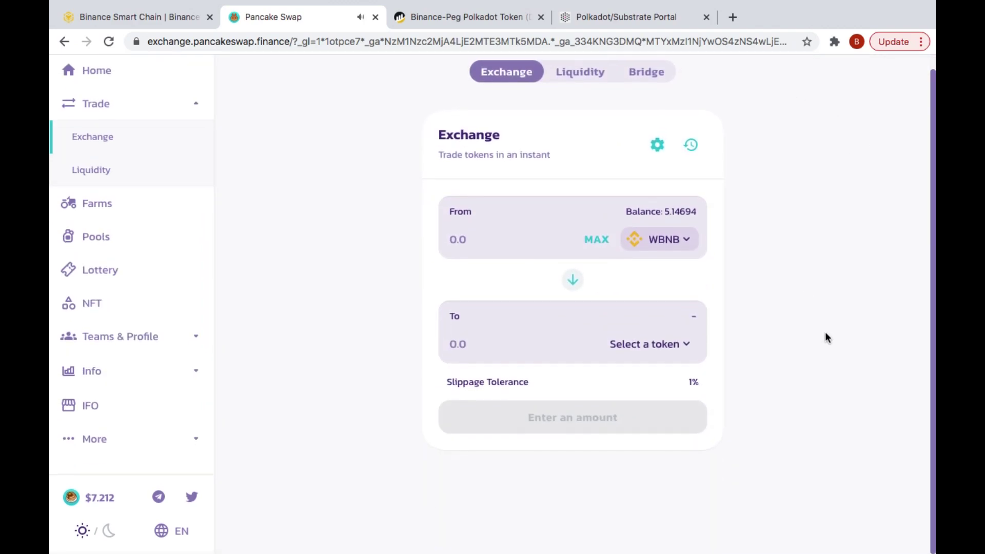
pyautogui.click(687, 347)
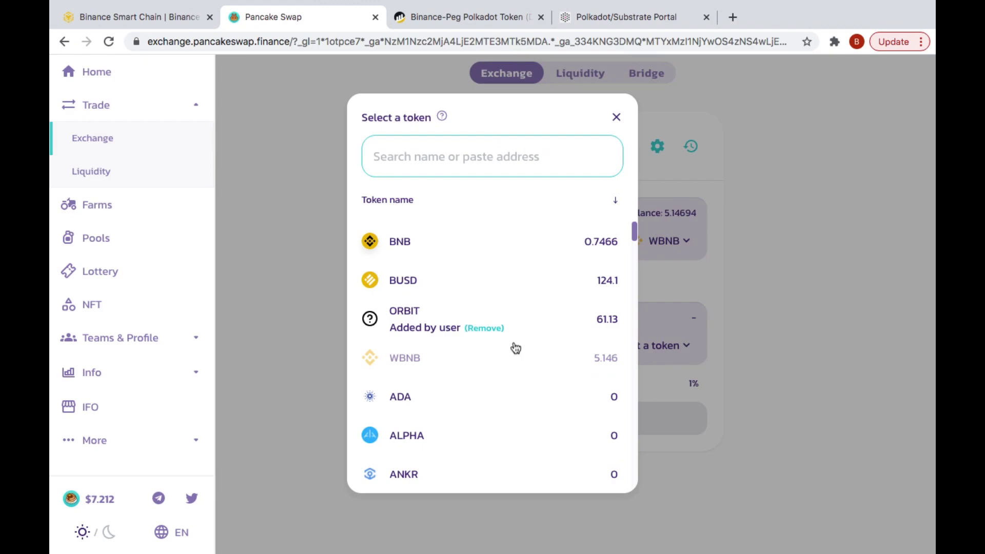
pyautogui.scroll(-3, 515, 347)
pyautogui.scroll(-10, 514, 343)
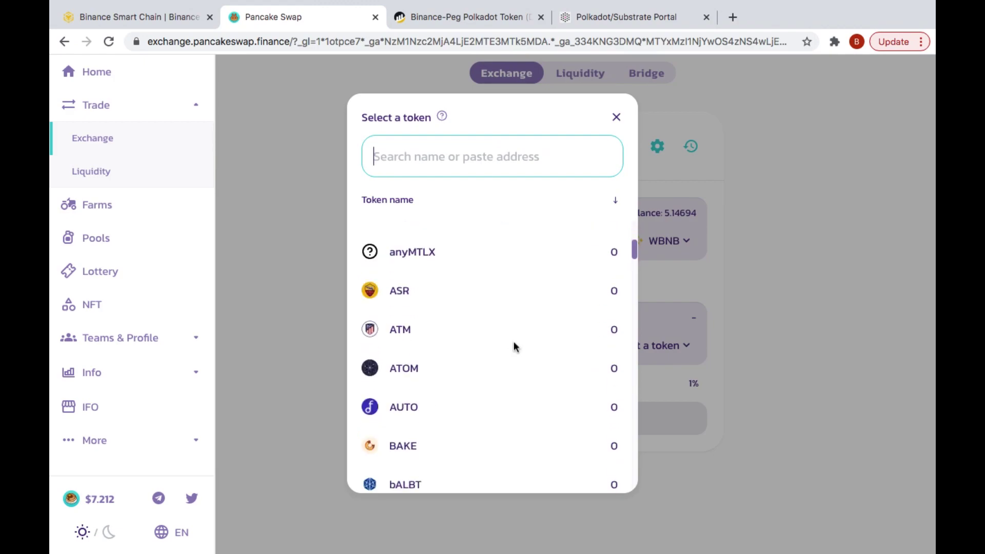
pyautogui.scroll(-8, 515, 347)
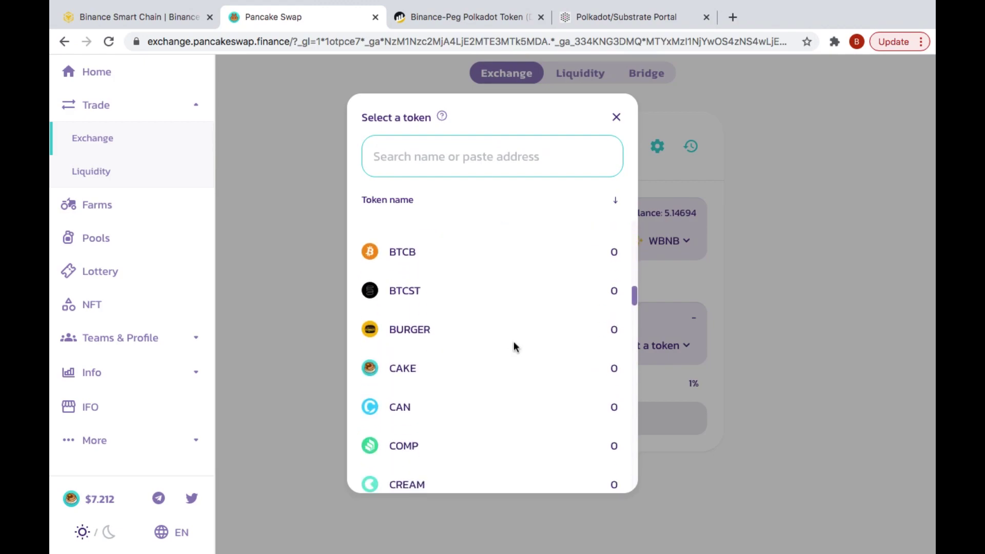
pyautogui.scroll(-5, 515, 347)
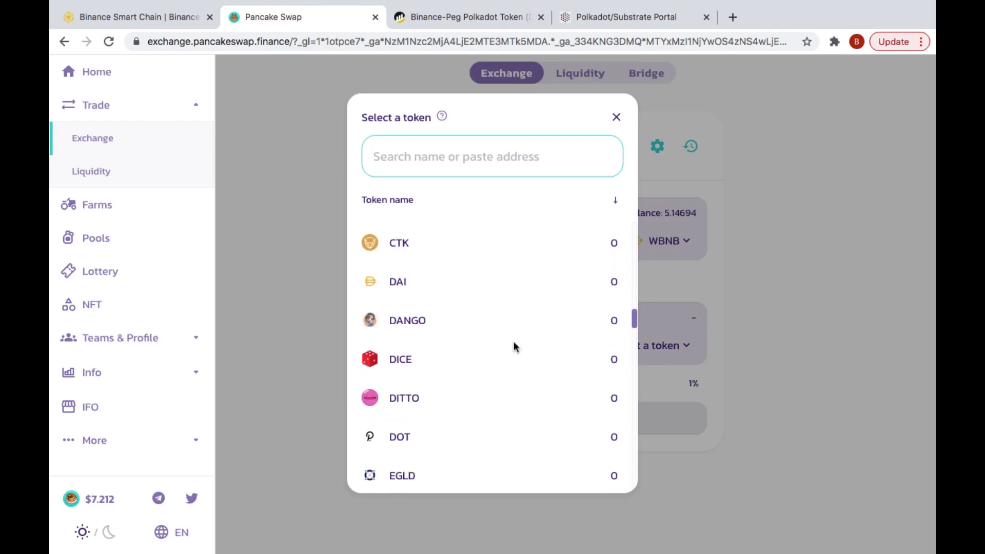
pyautogui.click(421, 369)
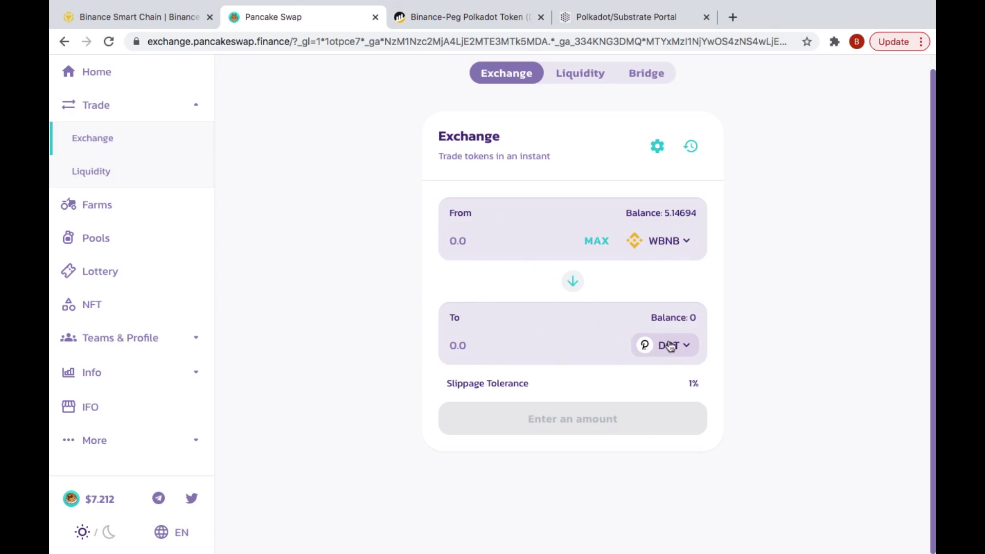
# Step: Review the Binance-Peg Polkadot Token details on BscScan and the list of transferable assets on Binance Bridge
pyautogui.click(466, 19)
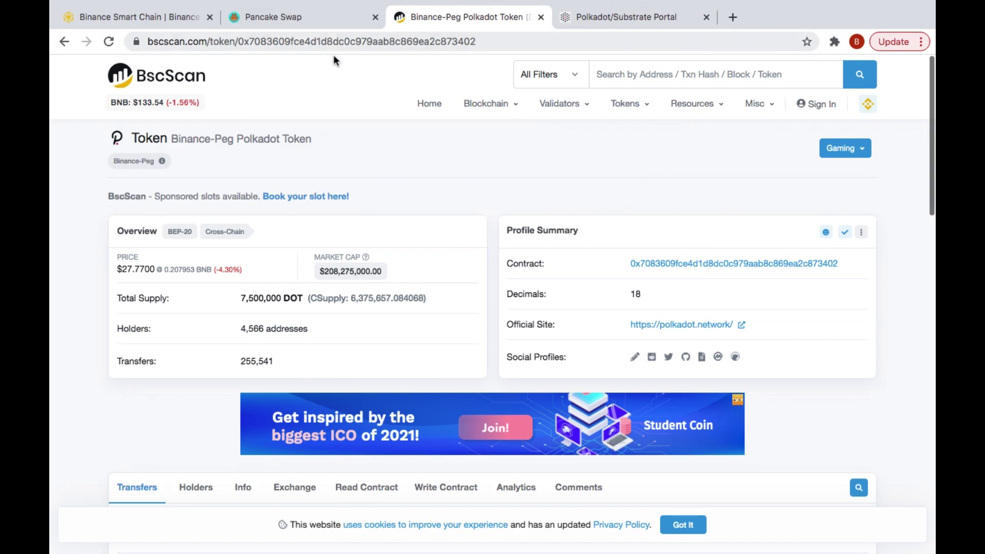
pyautogui.click(166, 23)
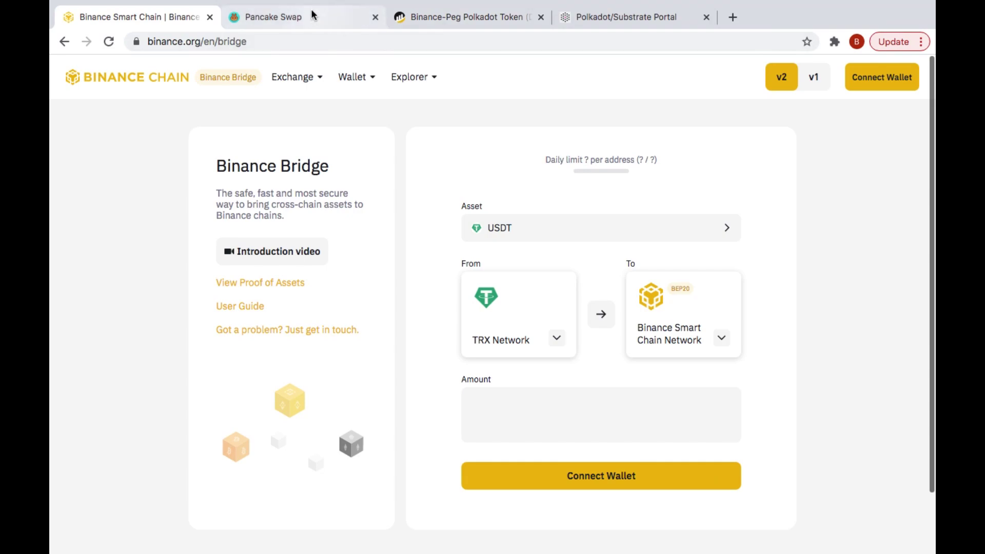
pyautogui.click(318, 25)
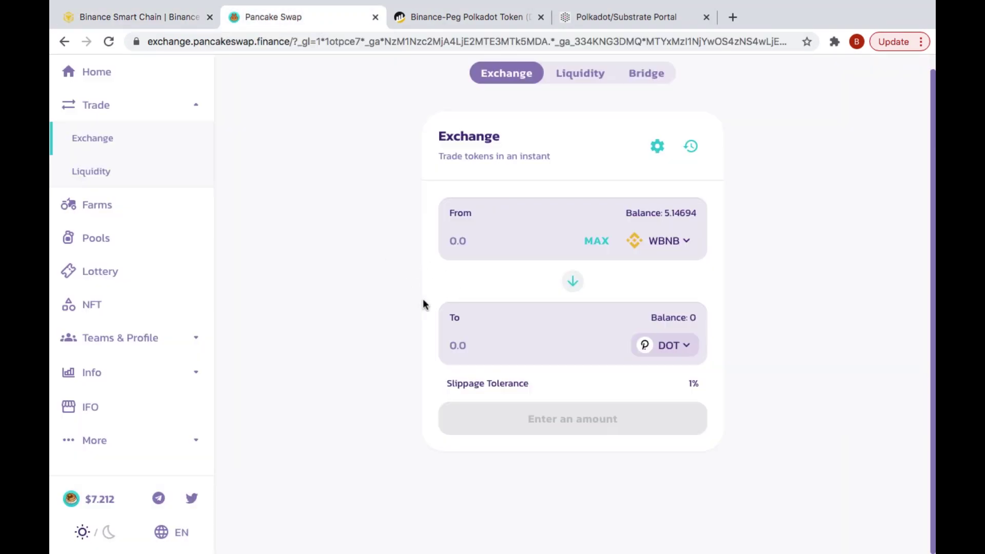
pyautogui.click(140, 20)
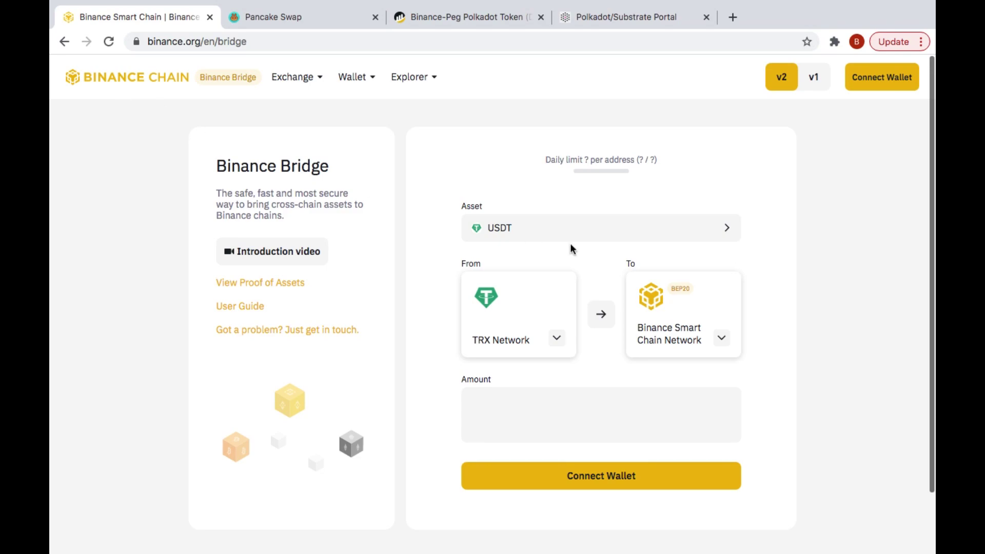
pyautogui.click(723, 230)
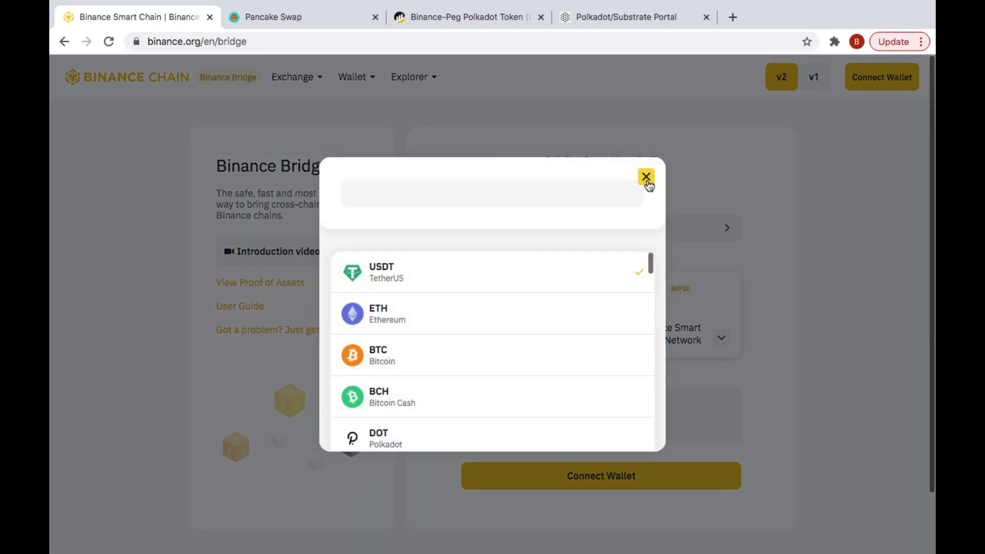
pyautogui.click(646, 178)
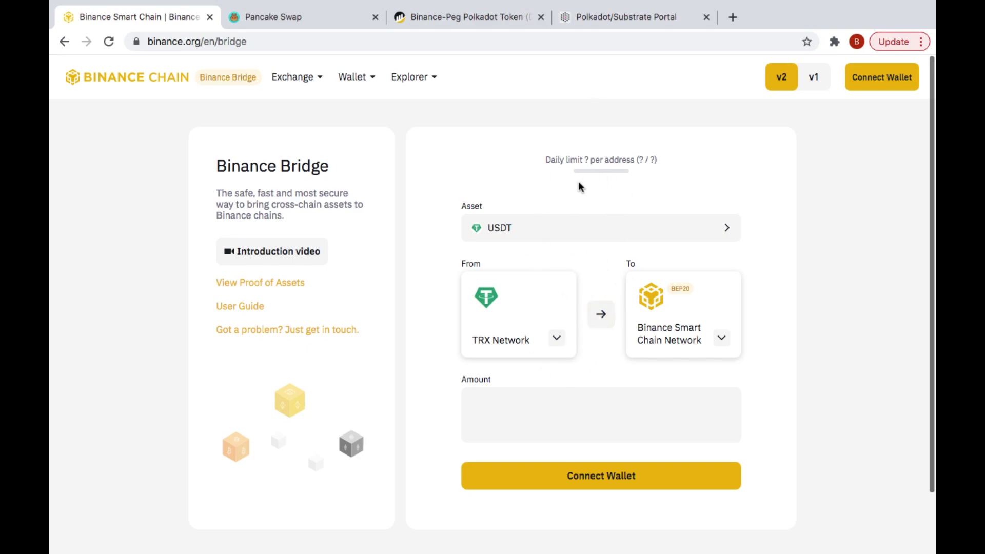
# Step: Return to PancakeSwap and set the amount to receive to 6.66 DOT
pyautogui.click(310, 23)
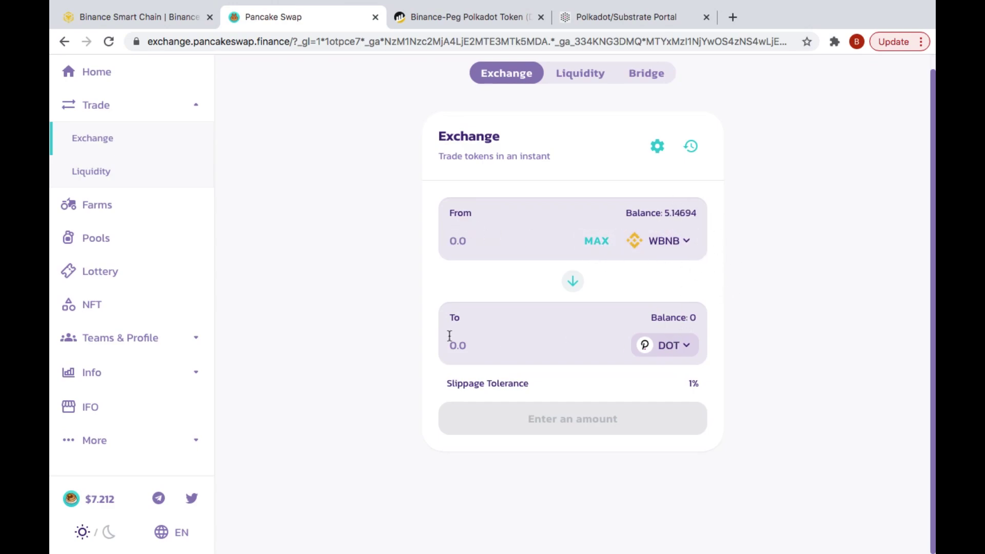
pyautogui.click(467, 342)
pyautogui.write('5')
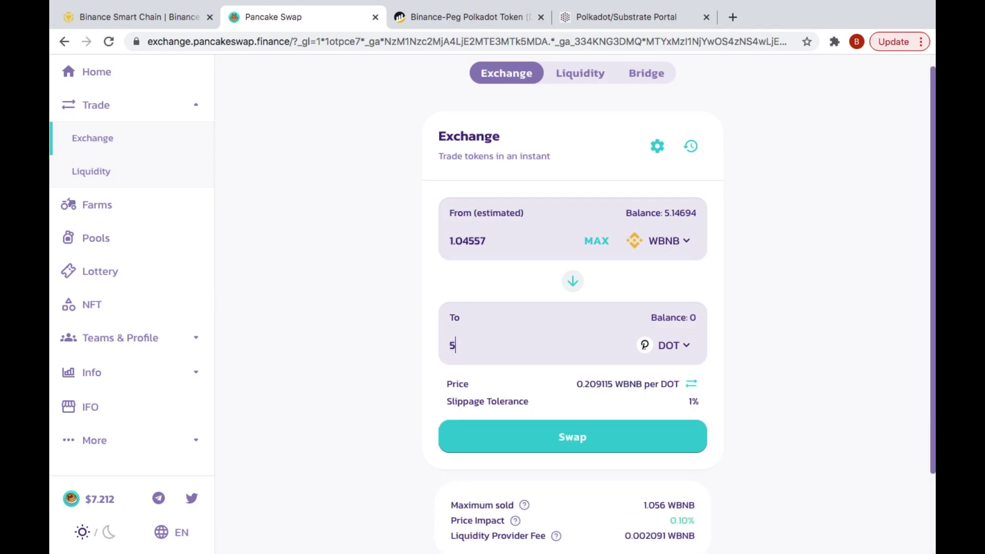
pyautogui.press('BackSpace')
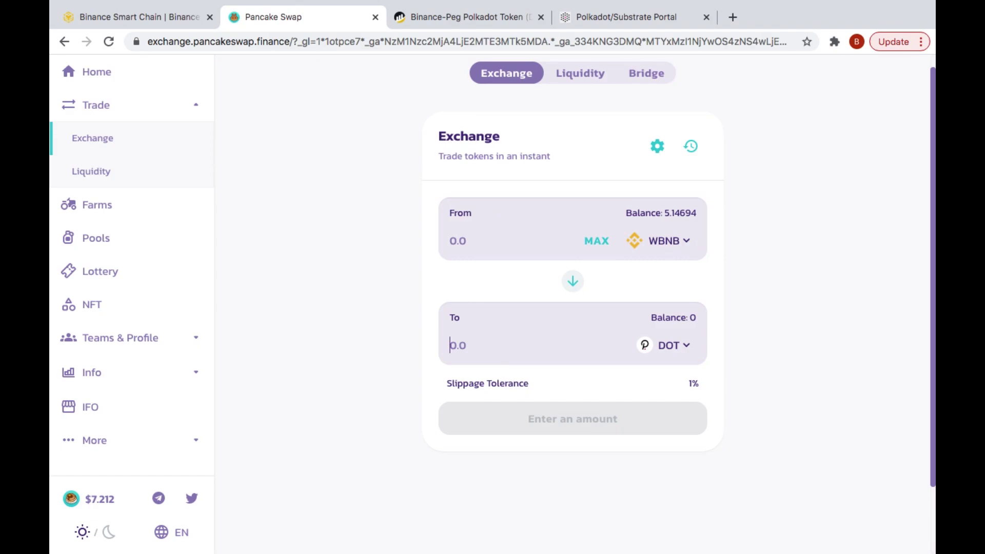
pyautogui.write('6.66')
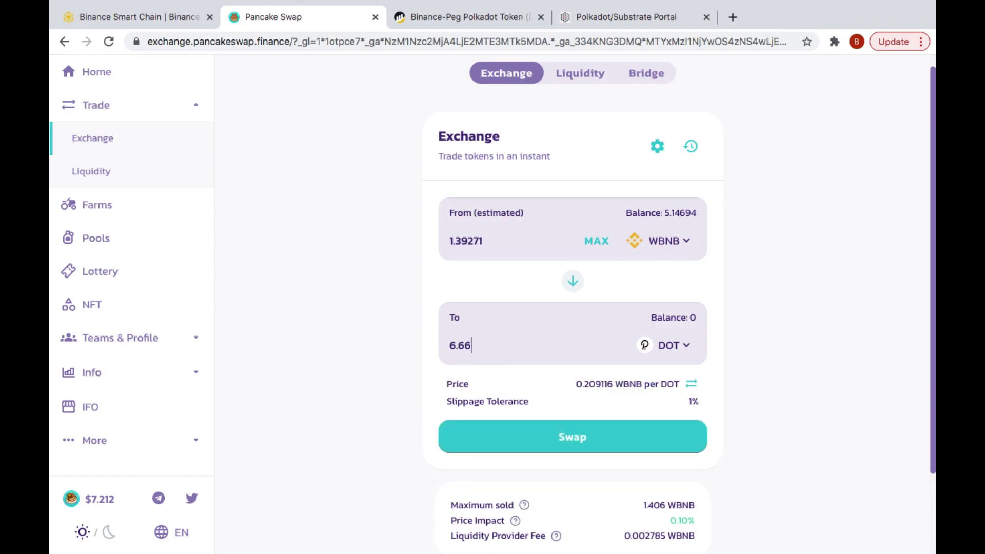
# Step: Submit the swap of WBNB for 6.66 DOT, approve the transaction in the wallet and dismiss the submission notice
pyautogui.click(592, 440)
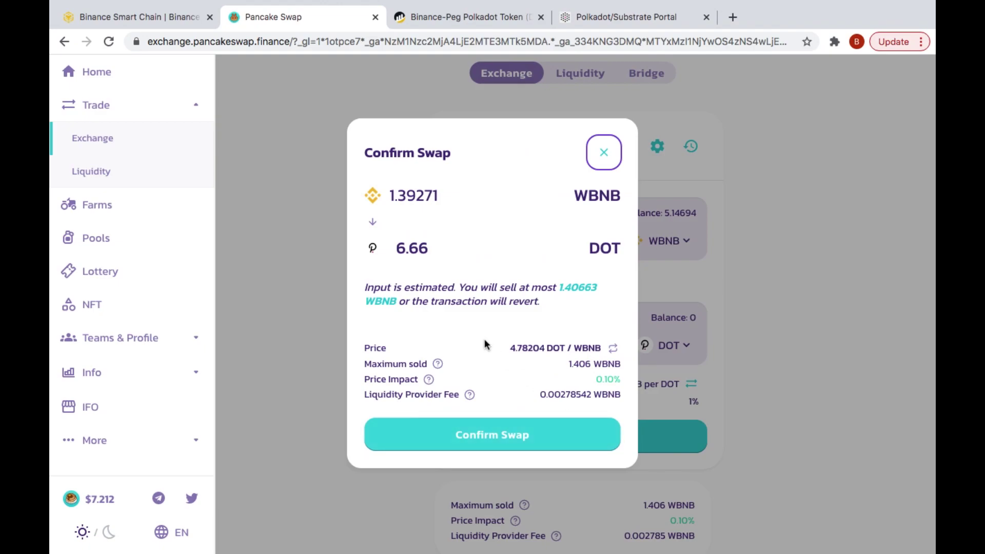
pyautogui.click(489, 436)
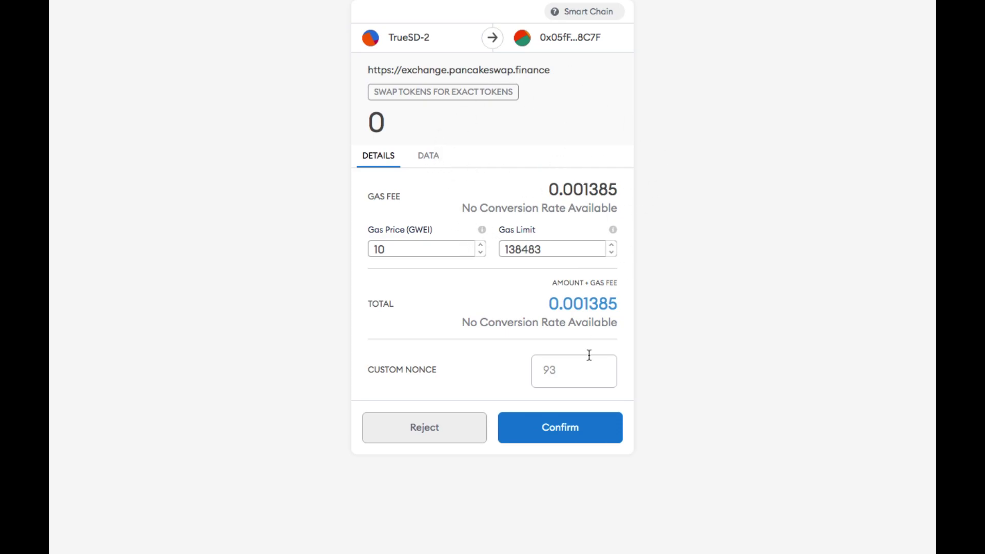
pyautogui.click(569, 433)
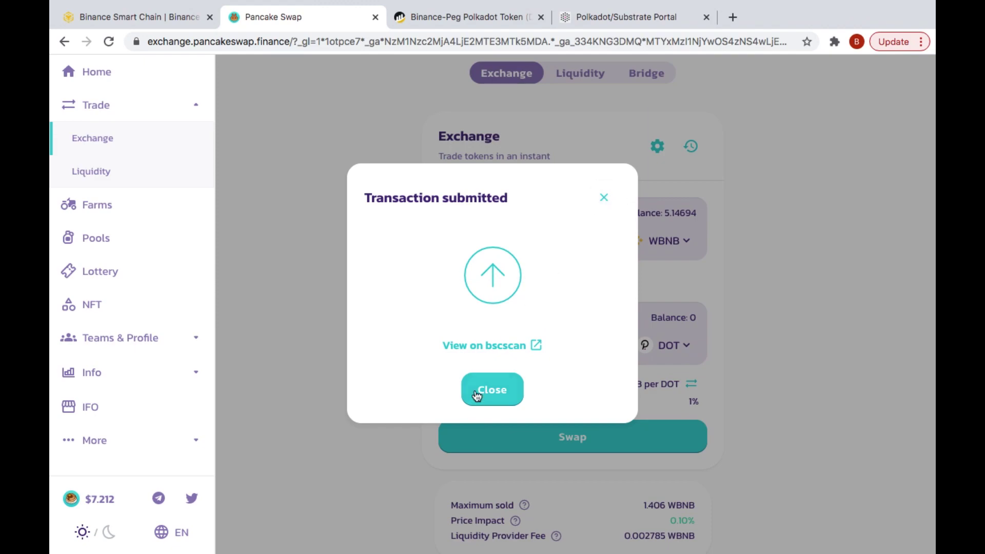
pyautogui.click(501, 397)
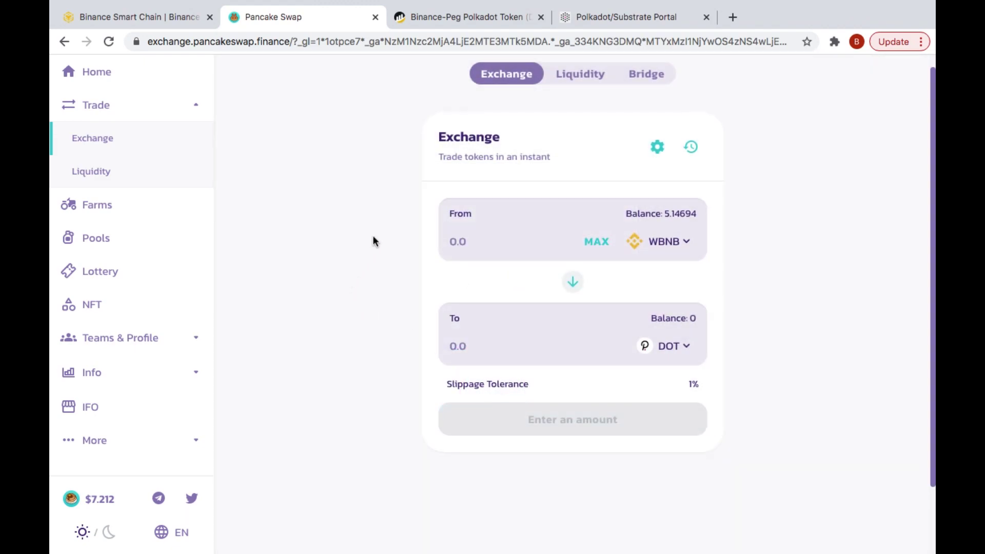
pyautogui.scroll(2, 373, 237)
pyautogui.scroll(-2, 373, 241)
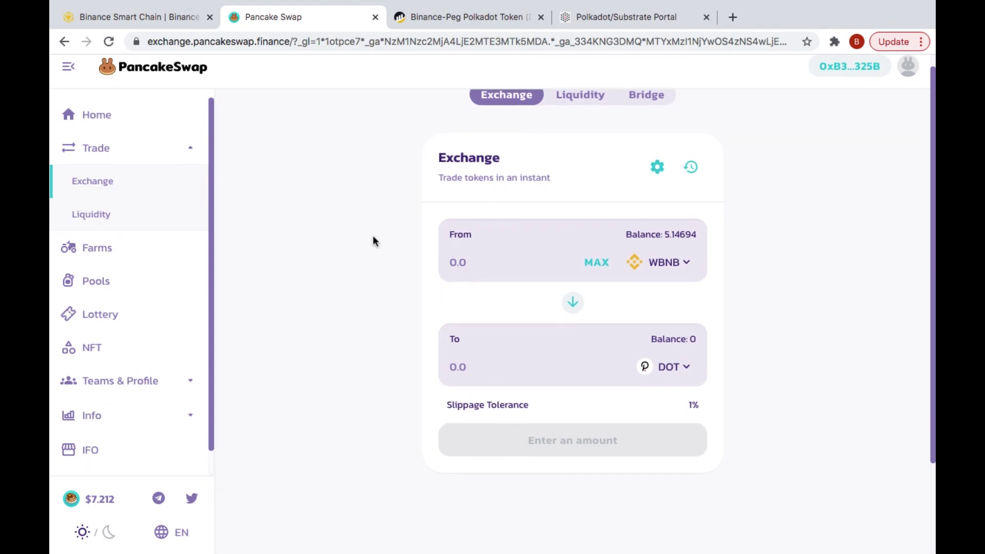
pyautogui.scroll(2, 373, 241)
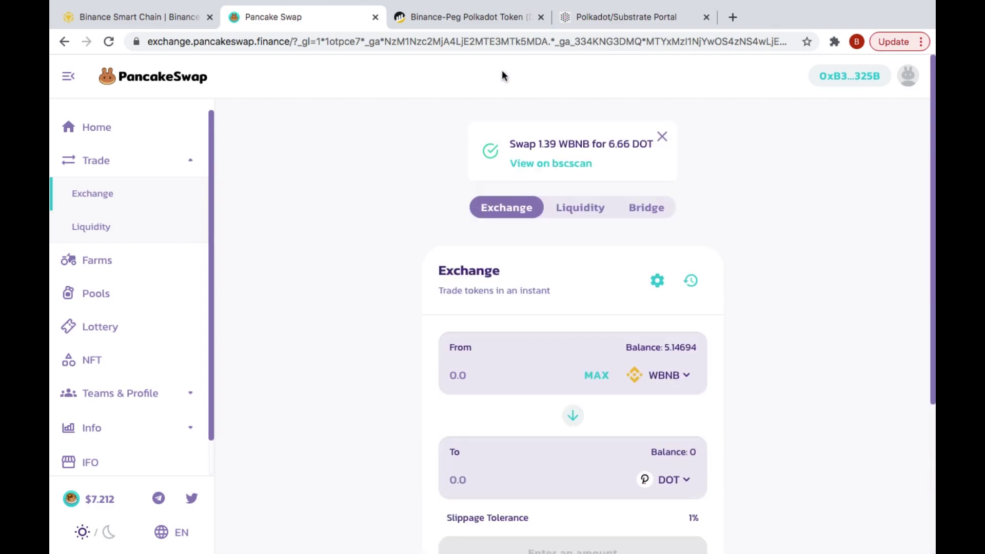
# Step: Switch to BscScan and copy the contract address of the Binance-Peg Polkadot Token
pyautogui.click(469, 15)
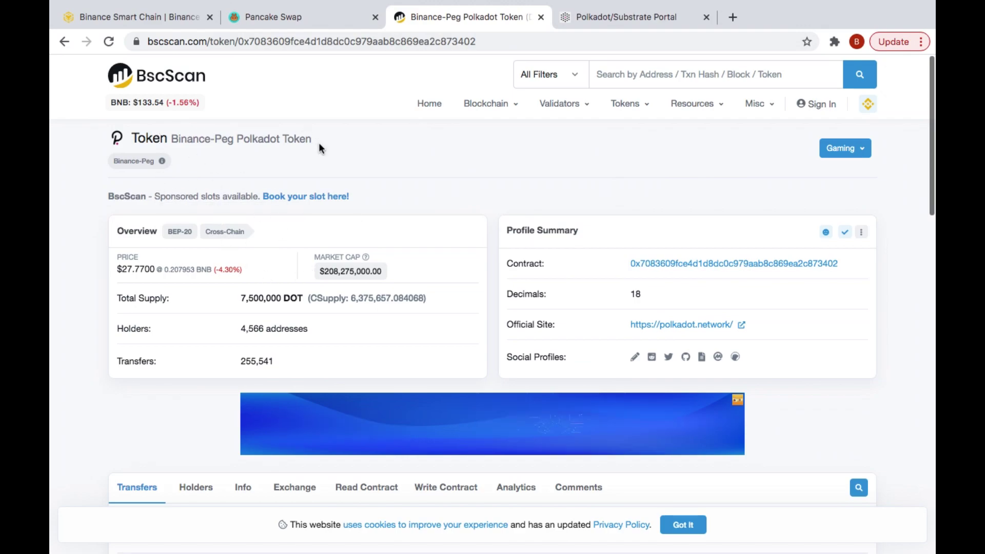
pyautogui.moveTo(847, 264)
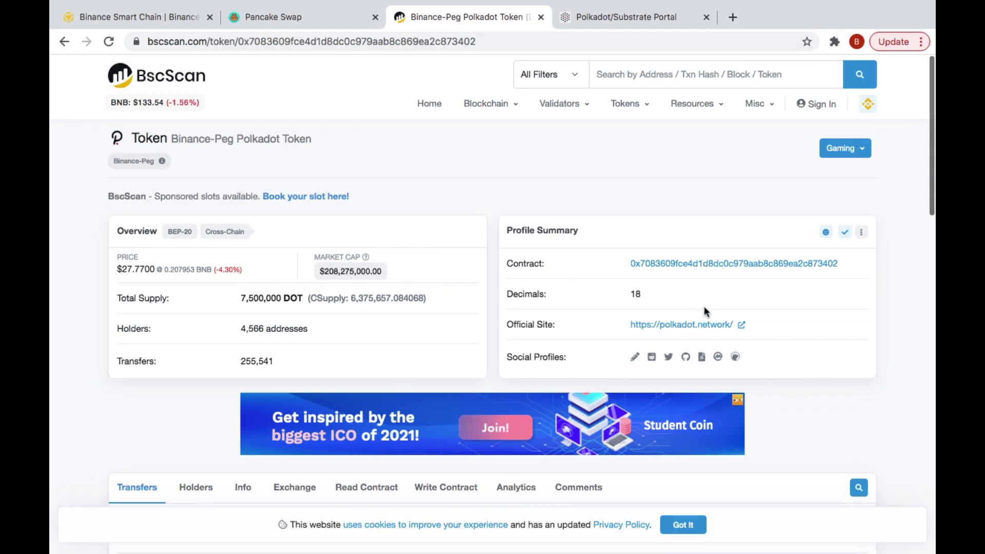
pyautogui.click(847, 264)
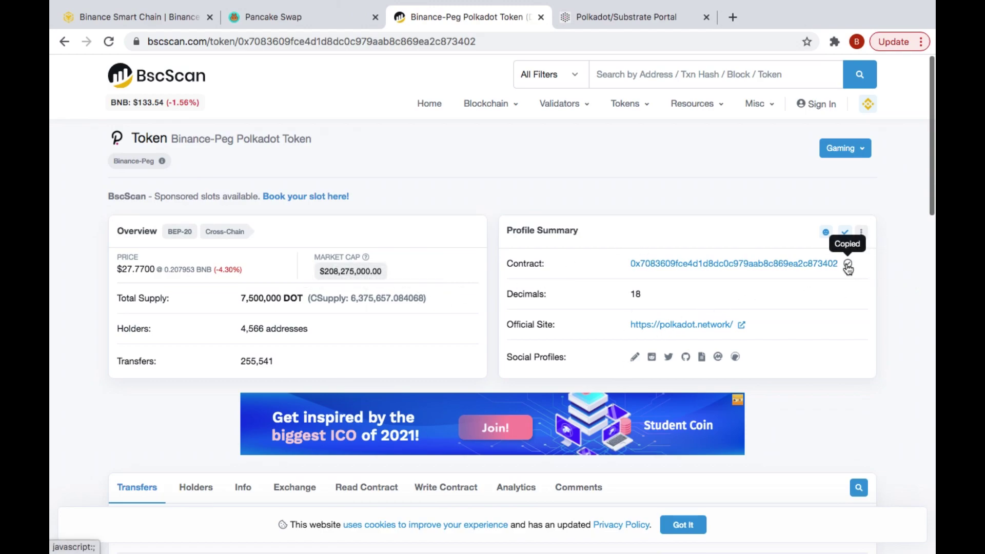
# Step: Add the copied contract address 0x7083609fce4d1d8dc0c979aab8c869ea2c873402 to MetaMask as a custom token and close the wallet
pyautogui.click(835, 42)
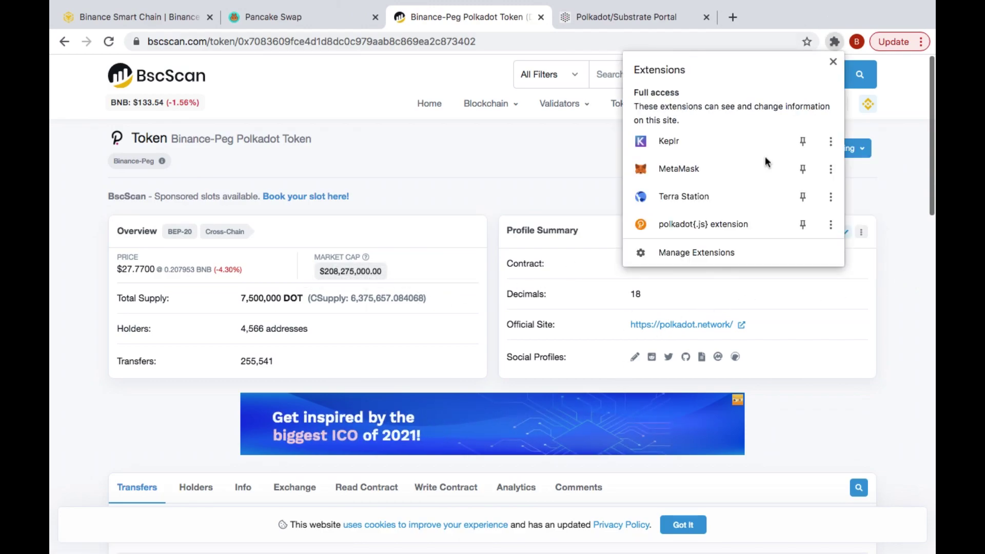
pyautogui.click(722, 175)
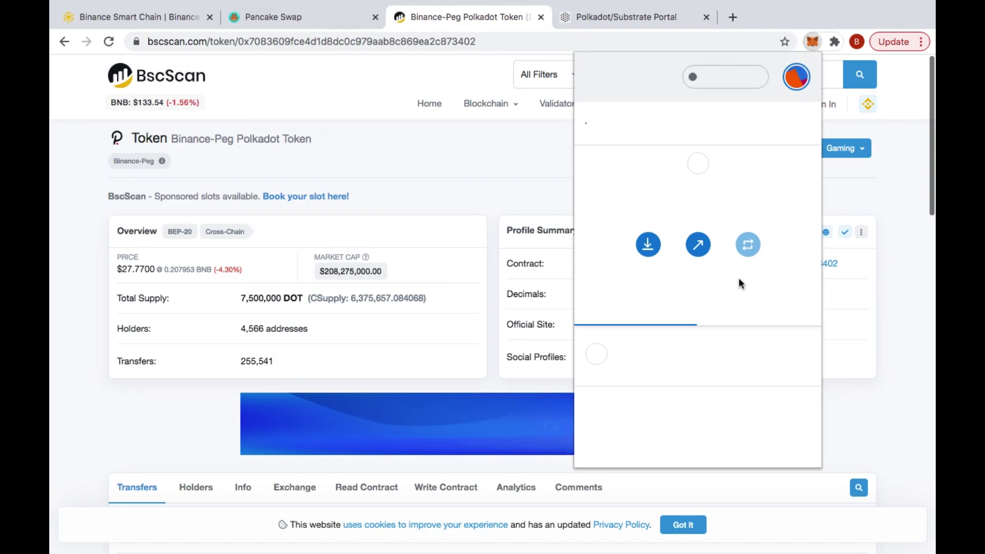
pyautogui.scroll(-4, 738, 278)
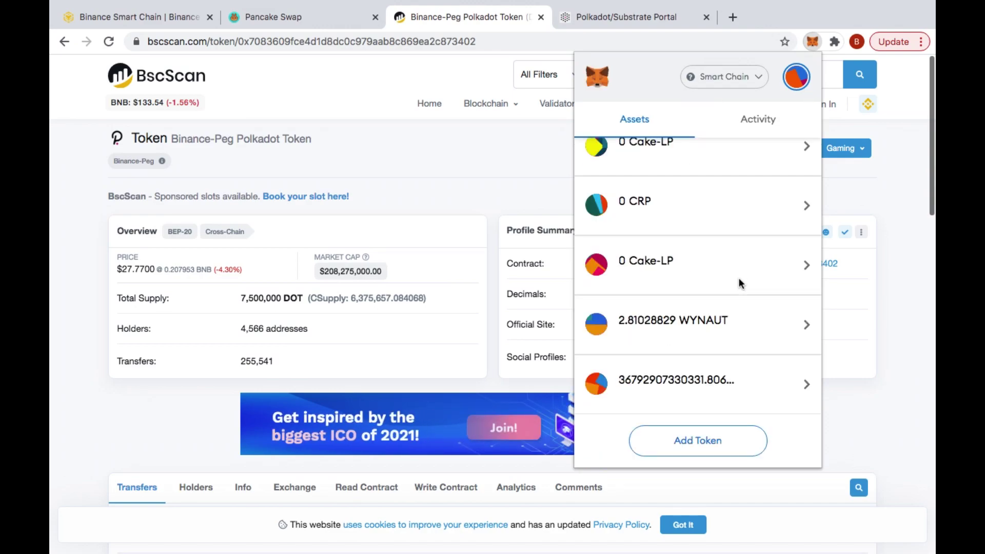
pyautogui.click(700, 455)
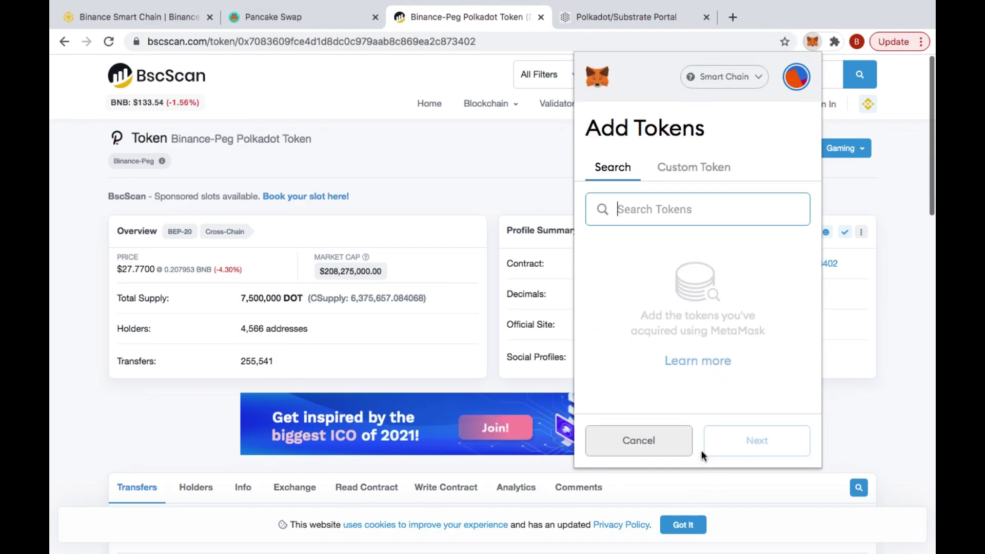
pyautogui.click(699, 173)
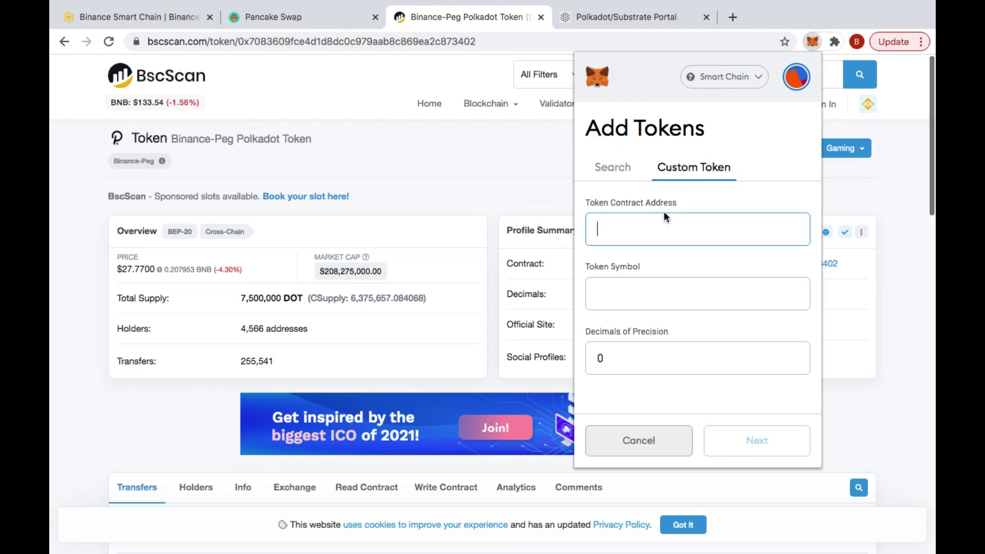
pyautogui.click(657, 229)
pyautogui.write('0x7083609fce4d1d8dc0c979aab8c869ea2c873402')
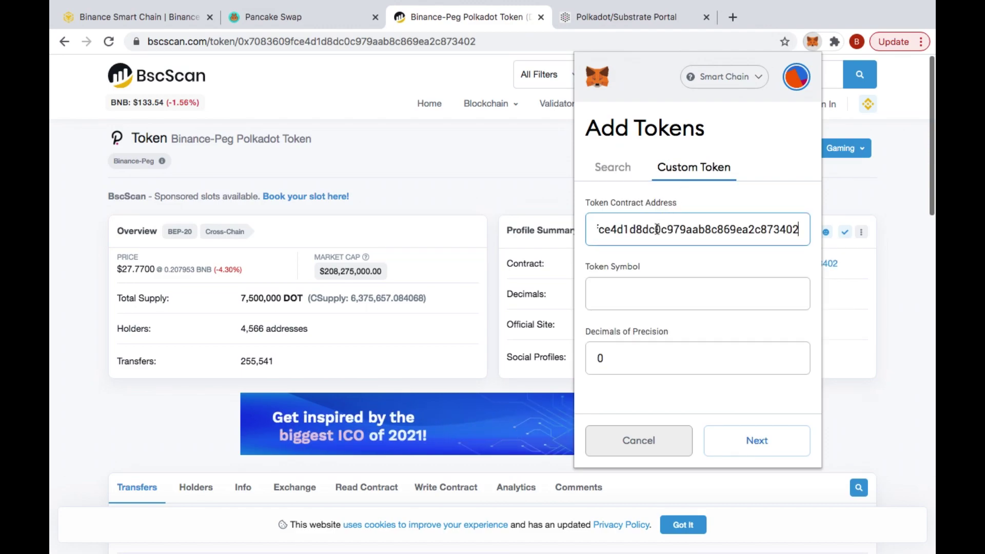
pyautogui.click(769, 443)
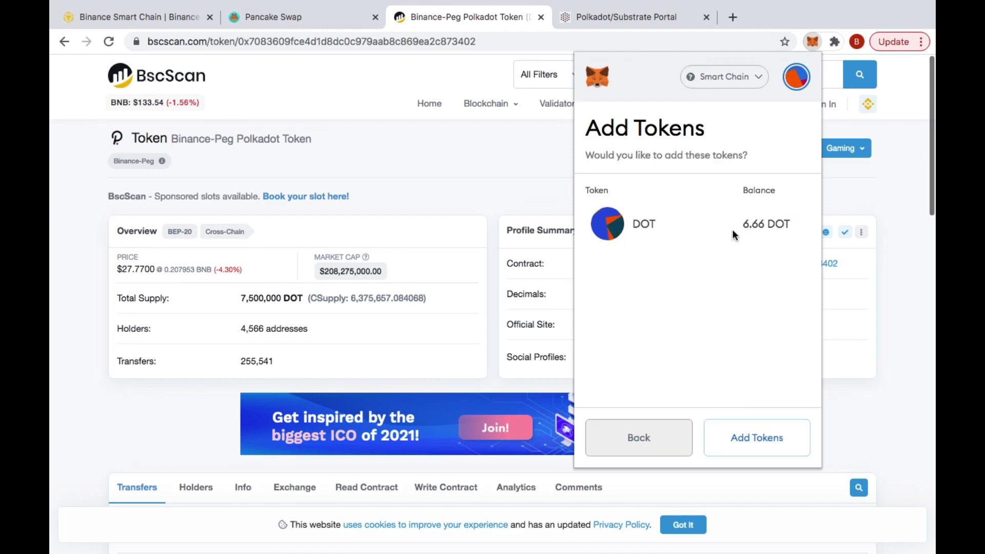
pyautogui.click(754, 436)
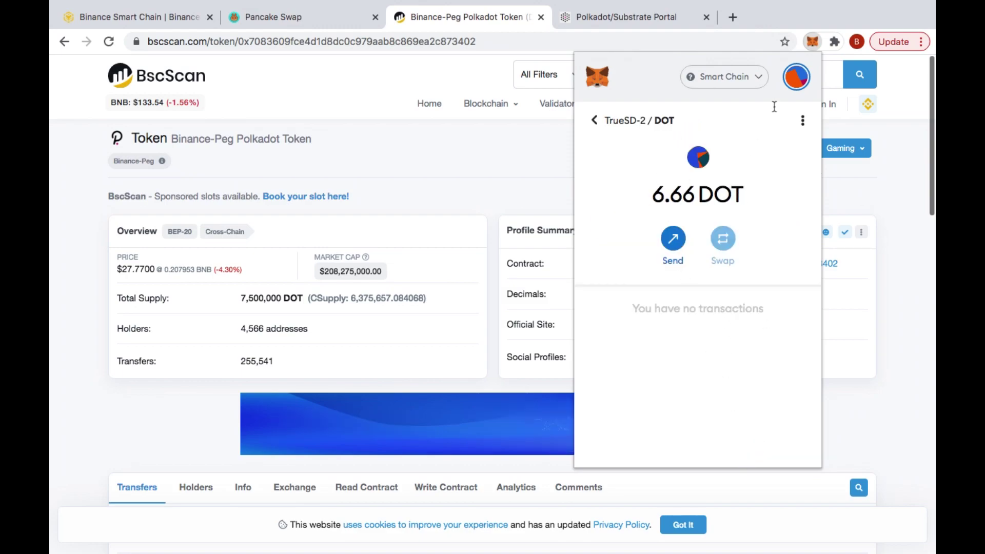
pyautogui.click(497, 174)
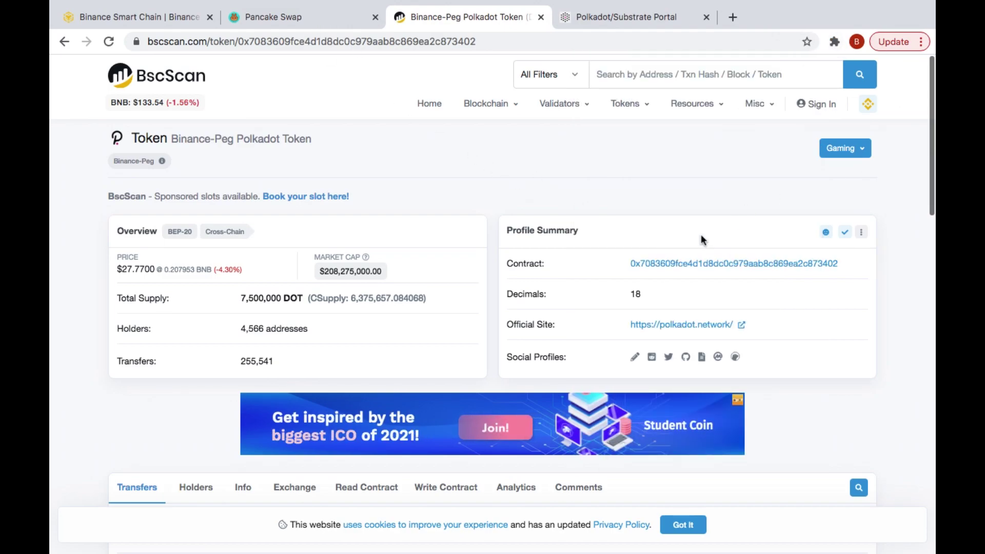
# Step: Check the WBNB and DOT balances on PancakeSwap and the account list in the Polkadot/Substrate Portal
pyautogui.click(284, 20)
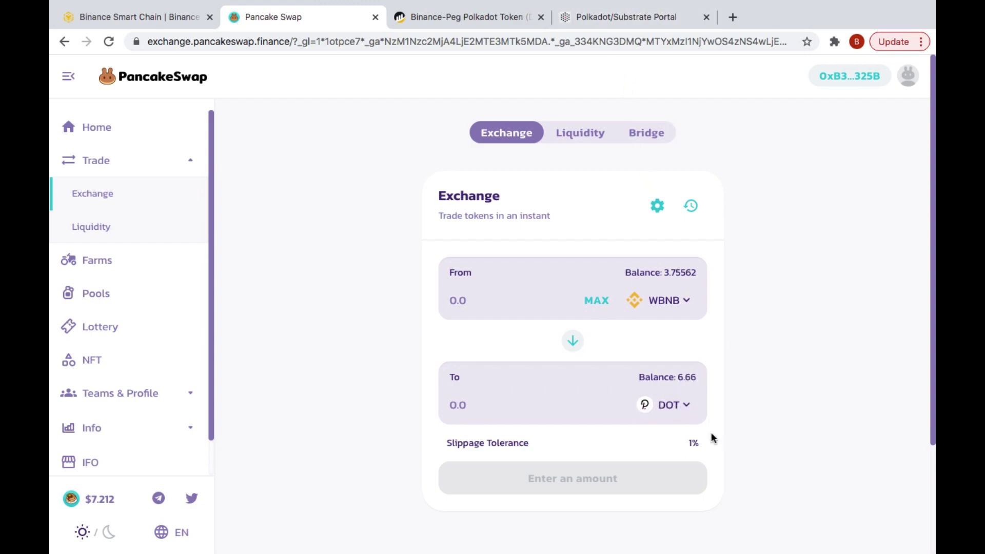
pyautogui.click(642, 23)
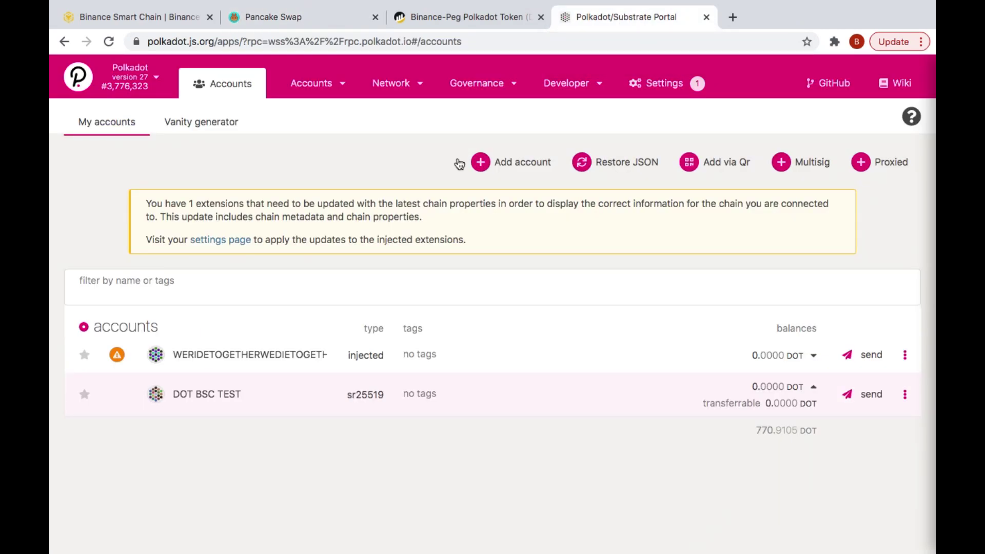
# Step: Switch to Binance Bridge and connect the MetaMask wallet
pyautogui.click(140, 19)
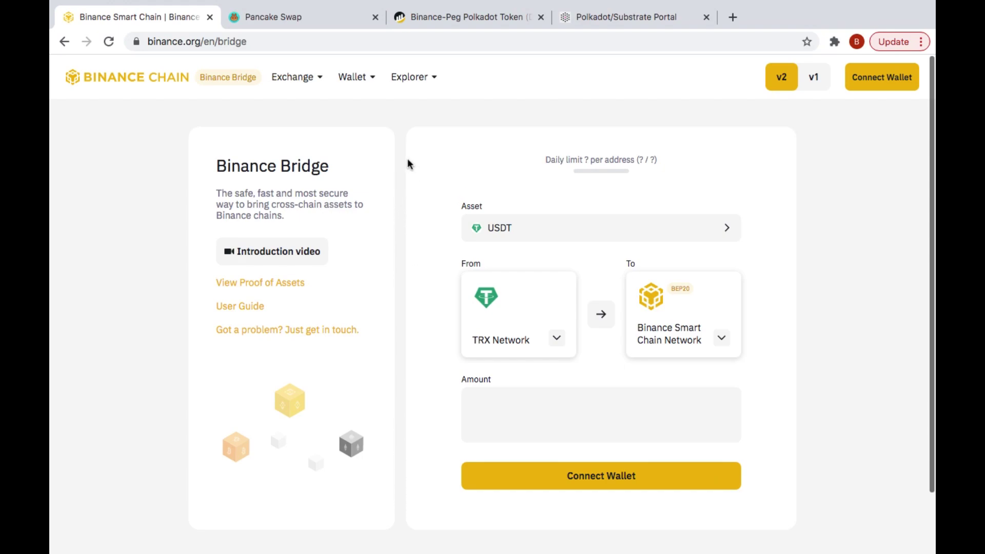
pyautogui.scroll(-1, 395, 264)
pyautogui.scroll(-2, 395, 264)
pyautogui.scroll(2, 394, 263)
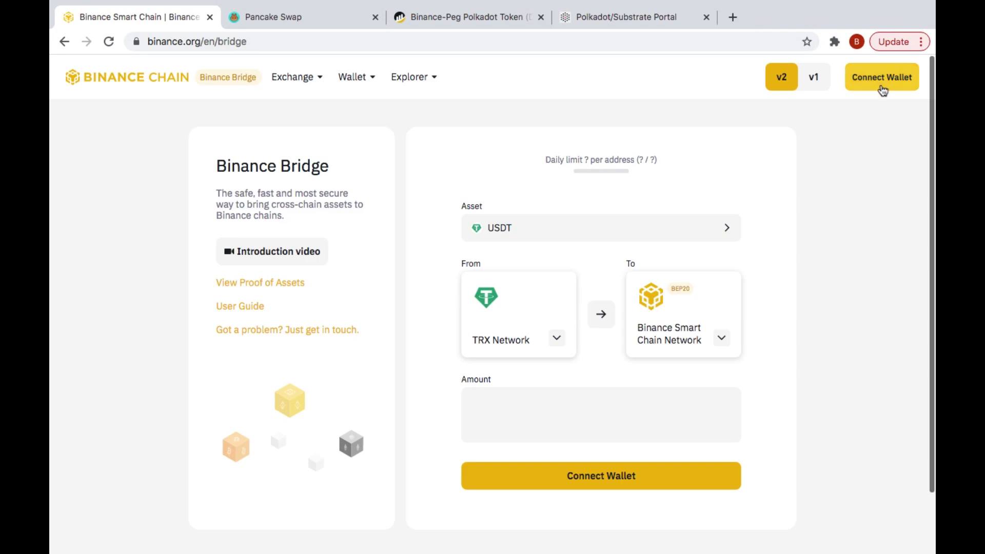
pyautogui.click(883, 78)
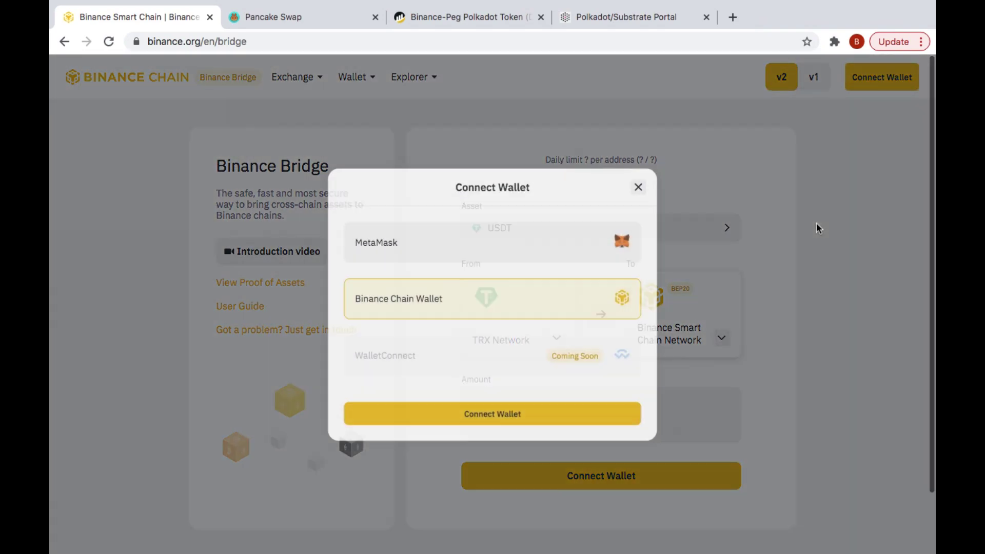
pyautogui.click(483, 252)
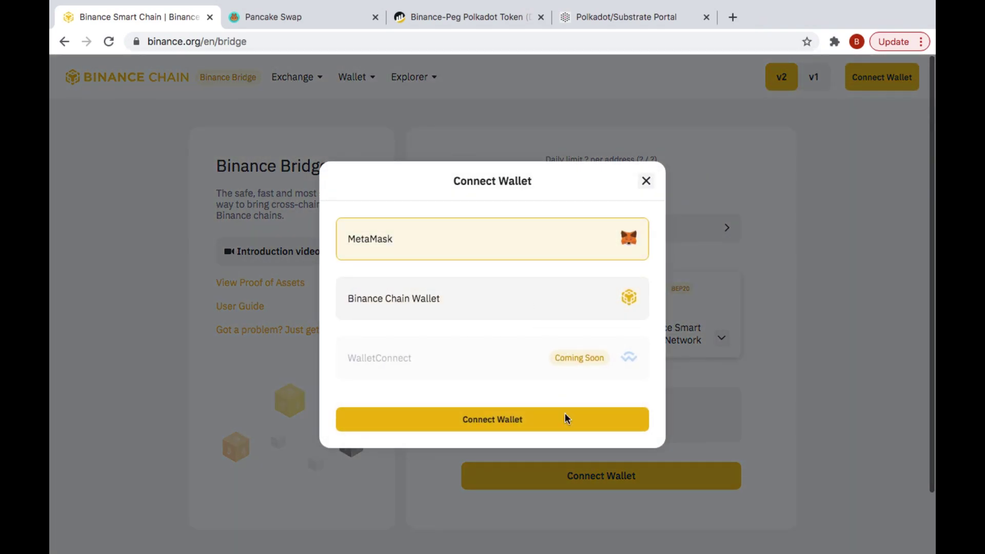
pyautogui.click(517, 419)
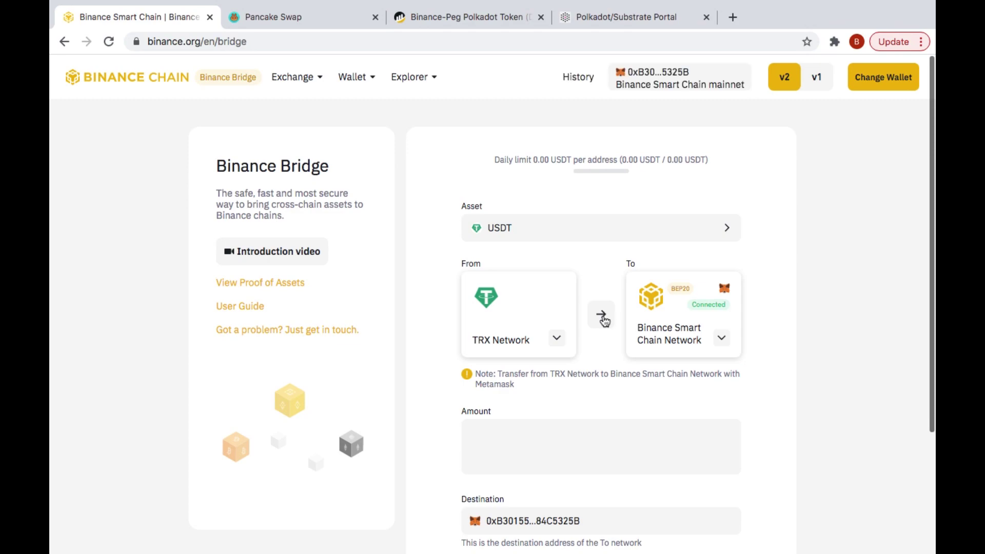
# Step: Choose DOT as the bridge asset and set the transfer direction from Binance Smart Chain Network to DOT Network
pyautogui.click(601, 315)
pyautogui.click(602, 317)
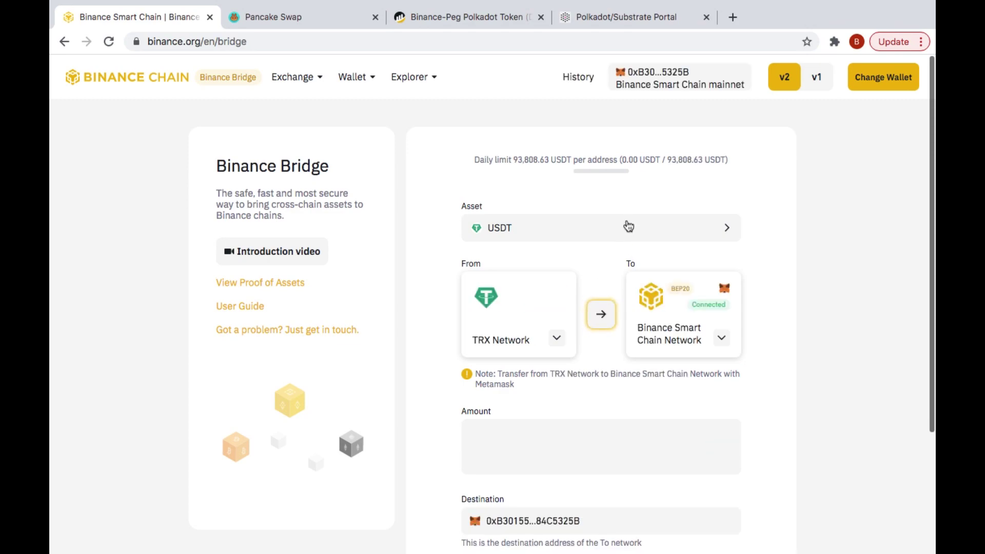
pyautogui.click(626, 220)
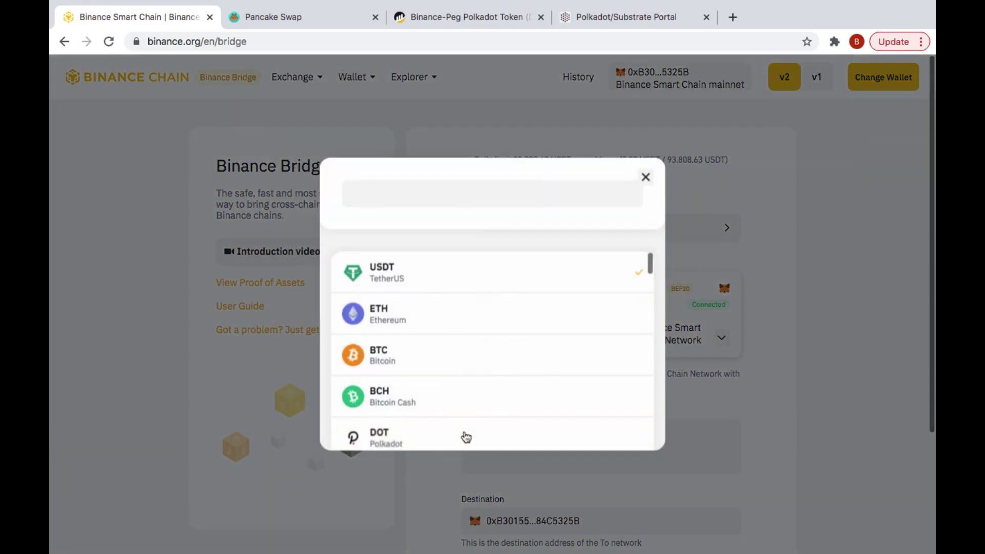
pyautogui.click(469, 438)
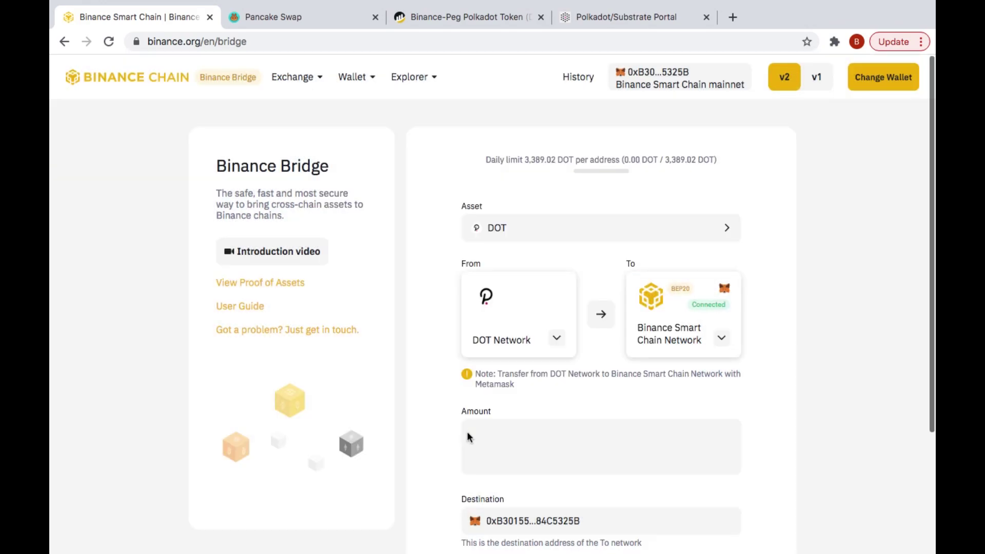
pyautogui.click(601, 316)
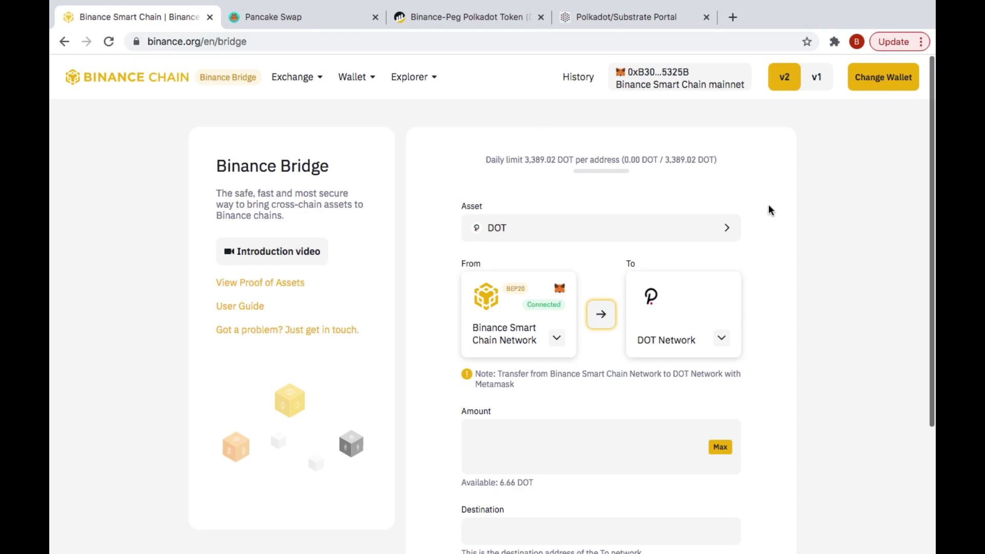
pyautogui.scroll(-2, 769, 208)
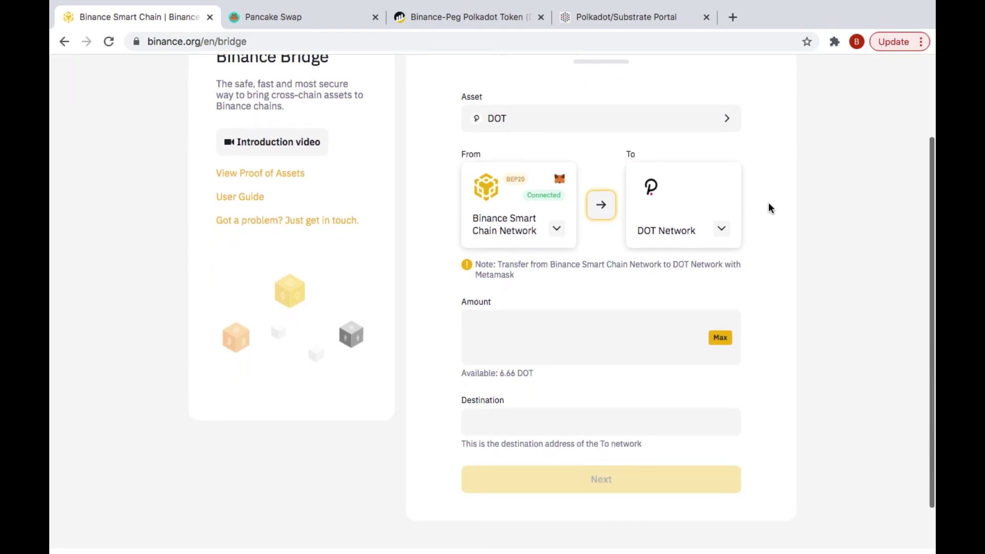
pyautogui.scroll(-1, 769, 208)
pyautogui.scroll(2, 768, 208)
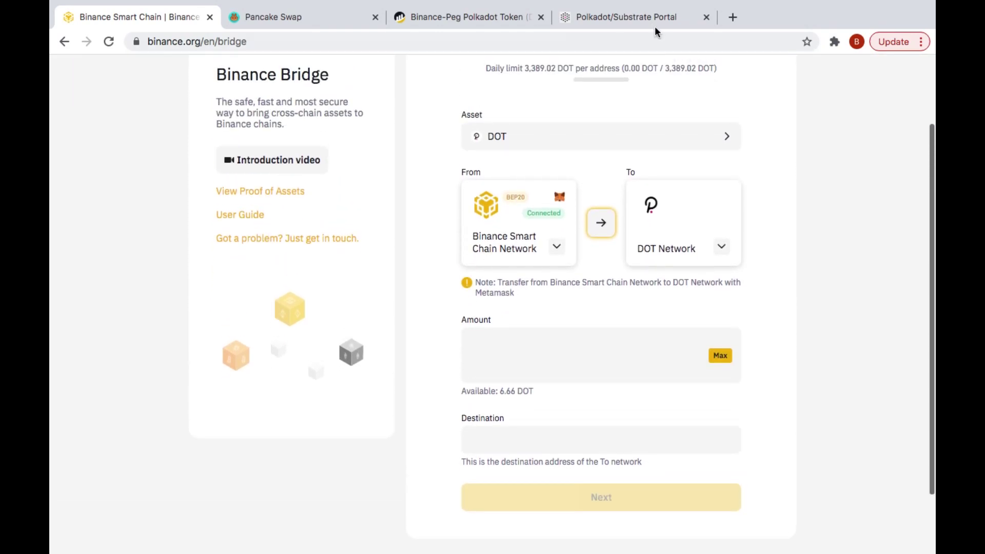
# Step: Copy the address of the DOT BSC TEST account from the Polkadot/Substrate Portal and return to Binance Bridge
pyautogui.click(645, 24)
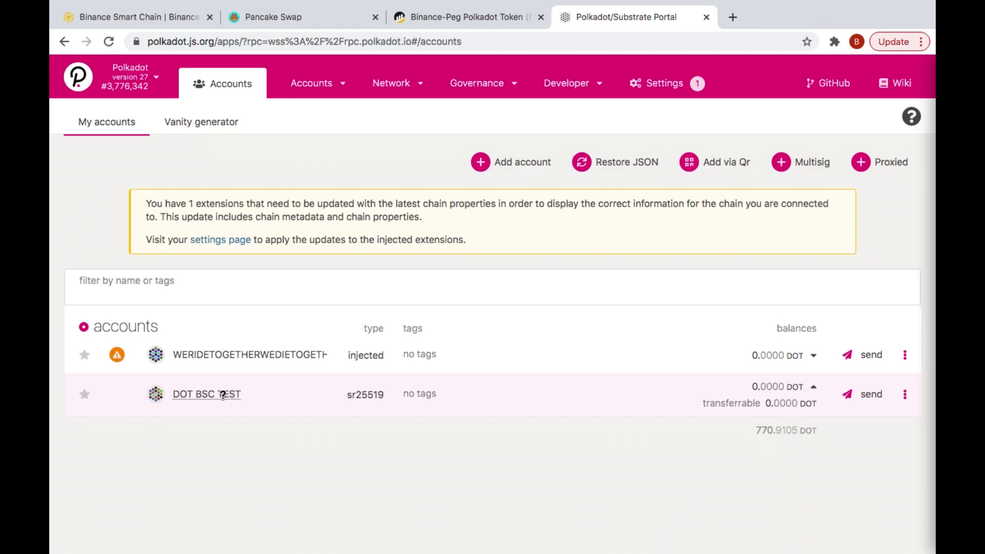
pyautogui.click(155, 394)
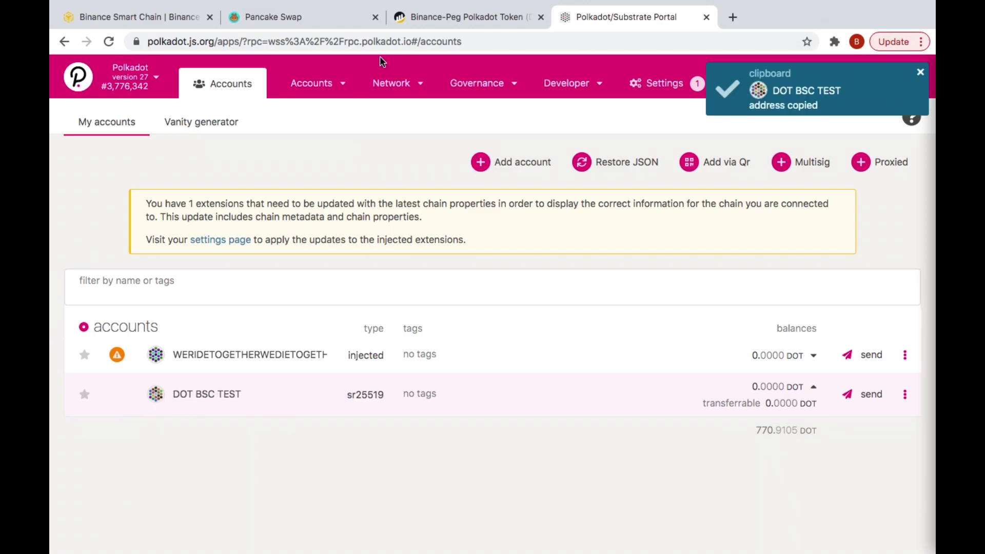
pyautogui.click(298, 21)
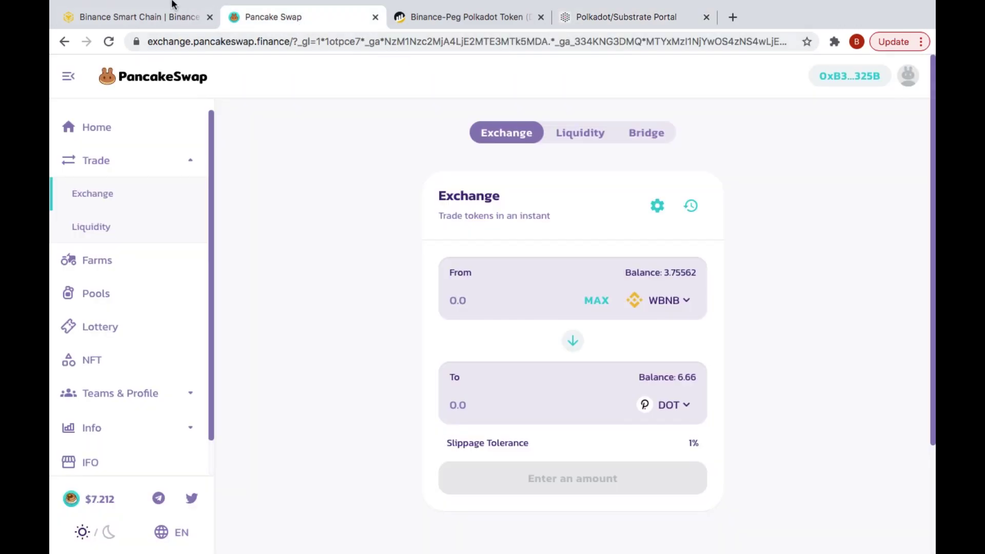
pyautogui.click(154, 20)
# Step: Set the transfer amount to the maximum of 6.66 DOT and paste the copied account address as the destination
pyautogui.click(546, 345)
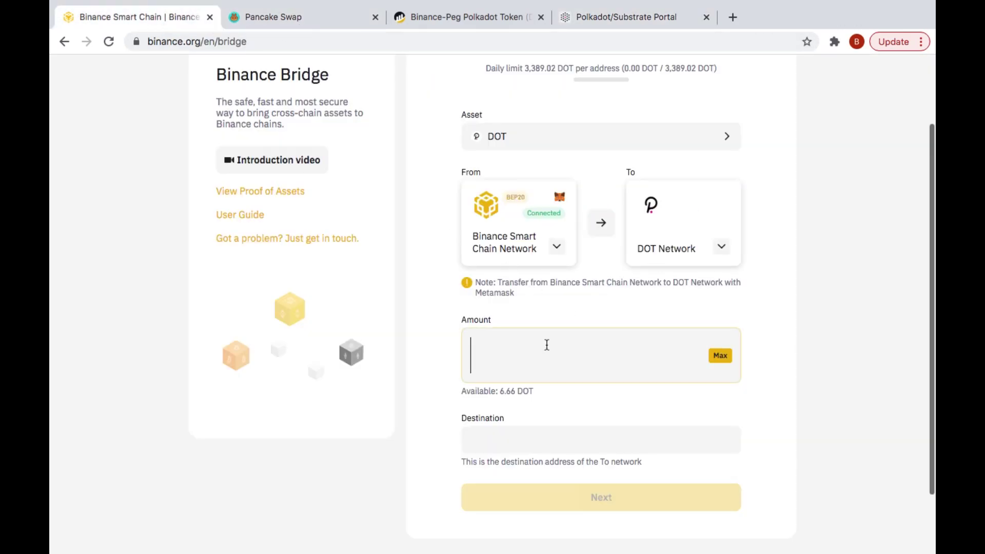
pyautogui.click(720, 356)
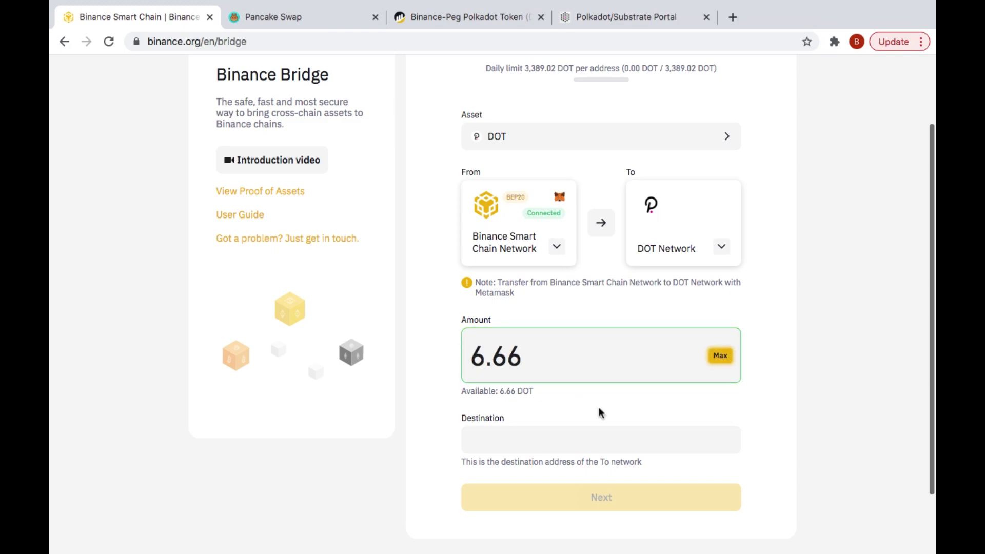
pyautogui.click(506, 445)
pyautogui.hotkey('ctrl', 'v')
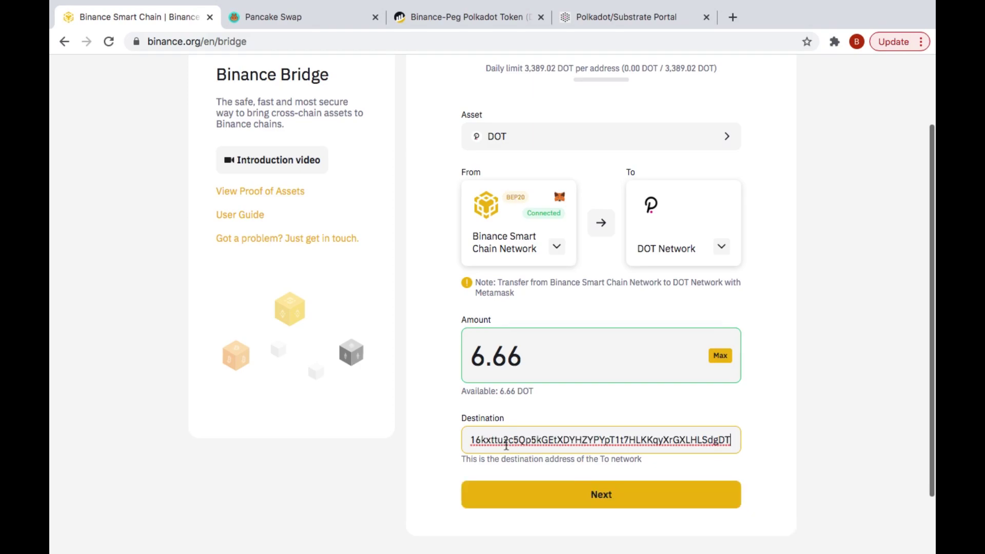
# Step: Submit the 6.66 DOT transfer to DOT Network, accept its summary, and approve the transaction in MetaMask
pyautogui.click(607, 493)
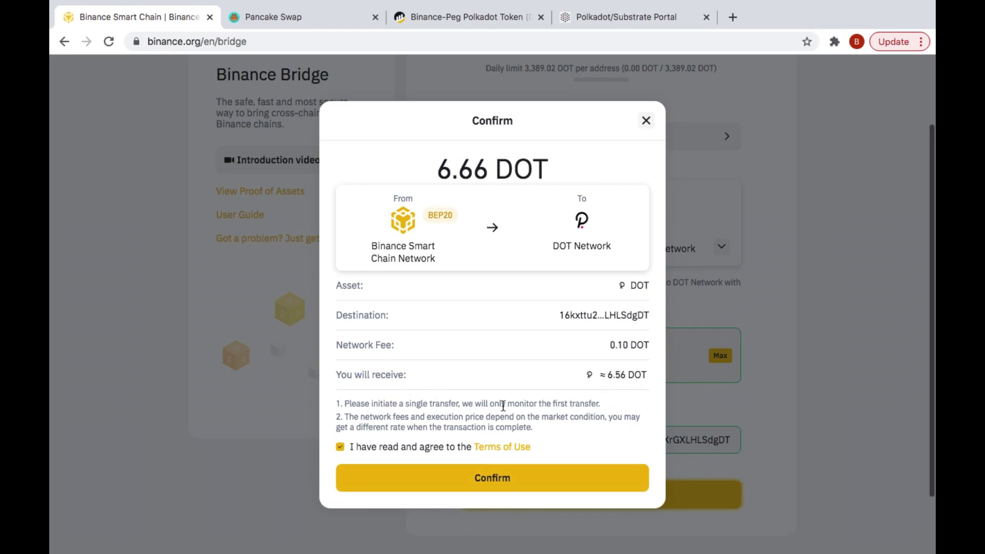
pyautogui.click(508, 478)
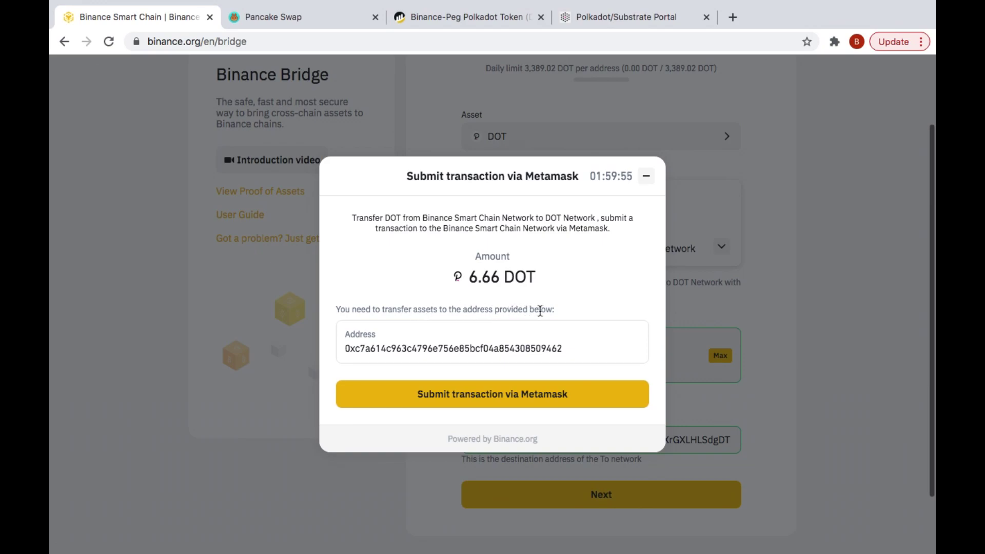
pyautogui.click(500, 391)
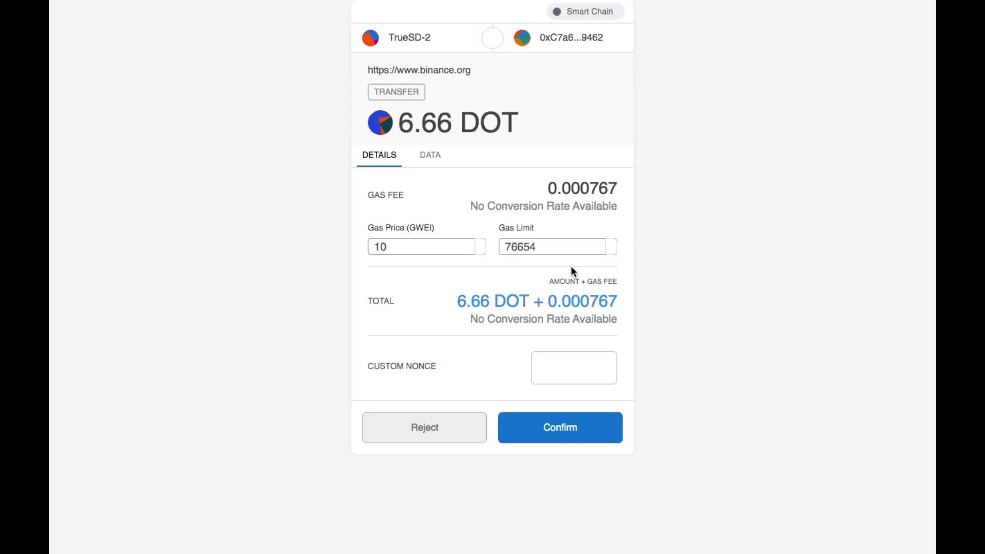
pyautogui.click(565, 433)
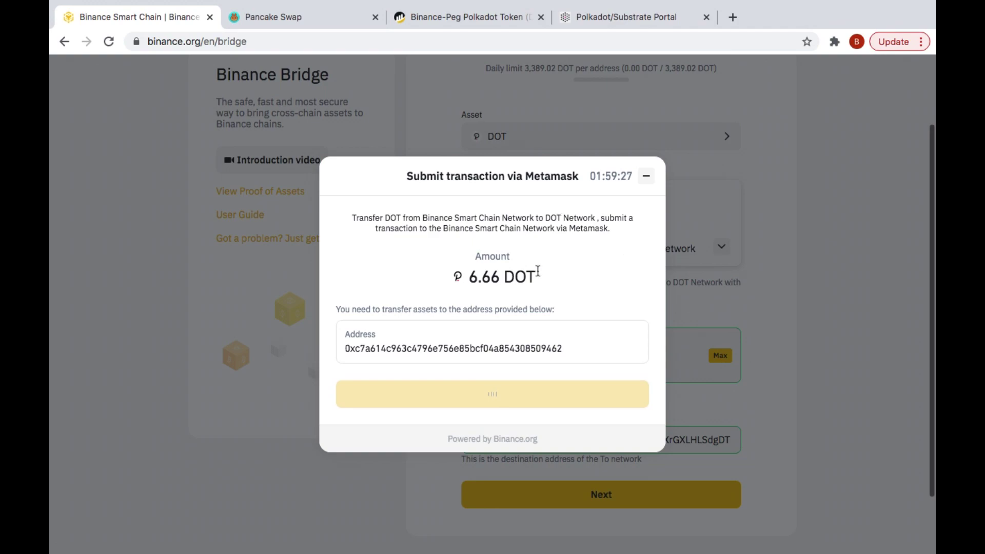
pyautogui.moveTo(799, 56)
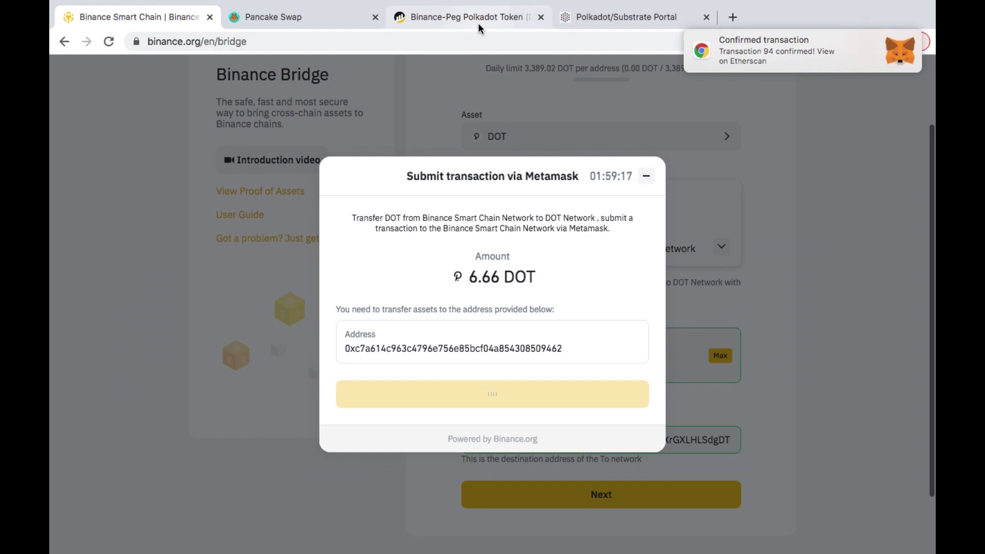
pyautogui.moveTo(764, 57)
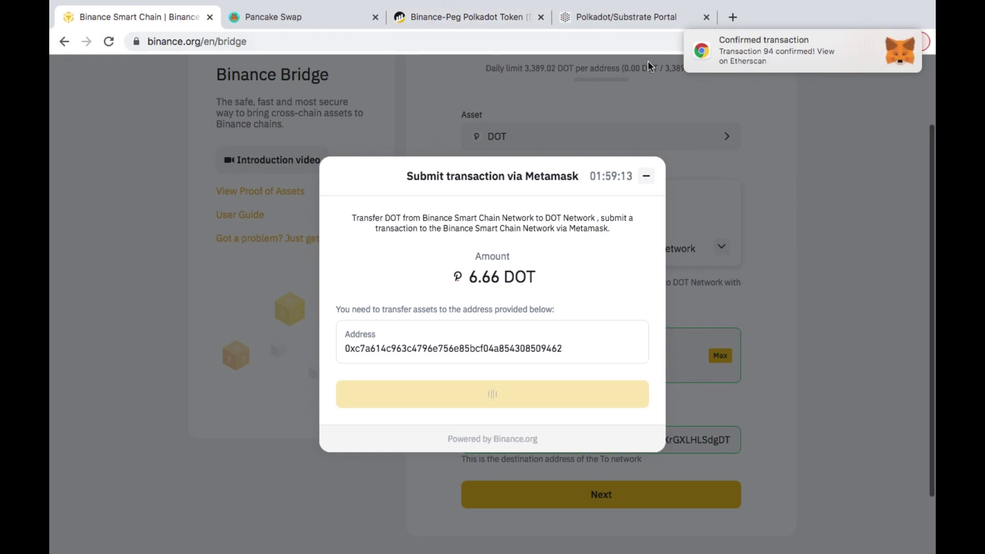
# Step: Reload the accounts page in the Polkadot/Substrate Portal and open the pending transfer's confirmation progress in Binance Bridge
pyautogui.click(608, 17)
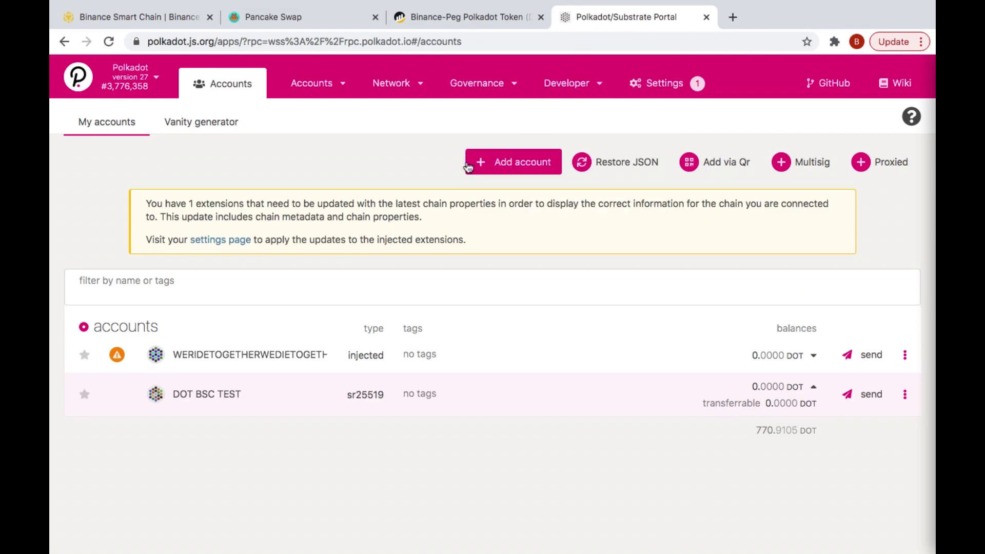
pyautogui.click(109, 42)
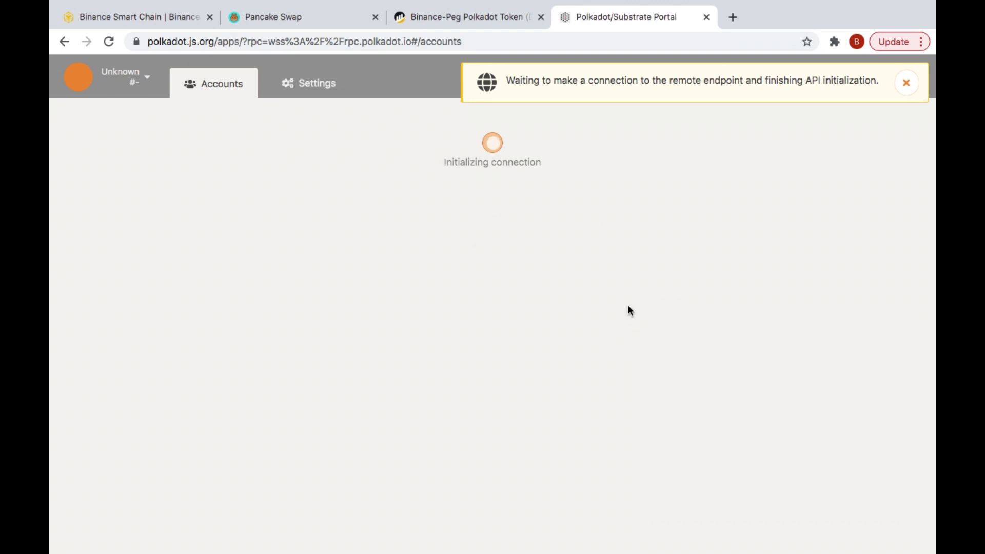
pyautogui.click(150, 17)
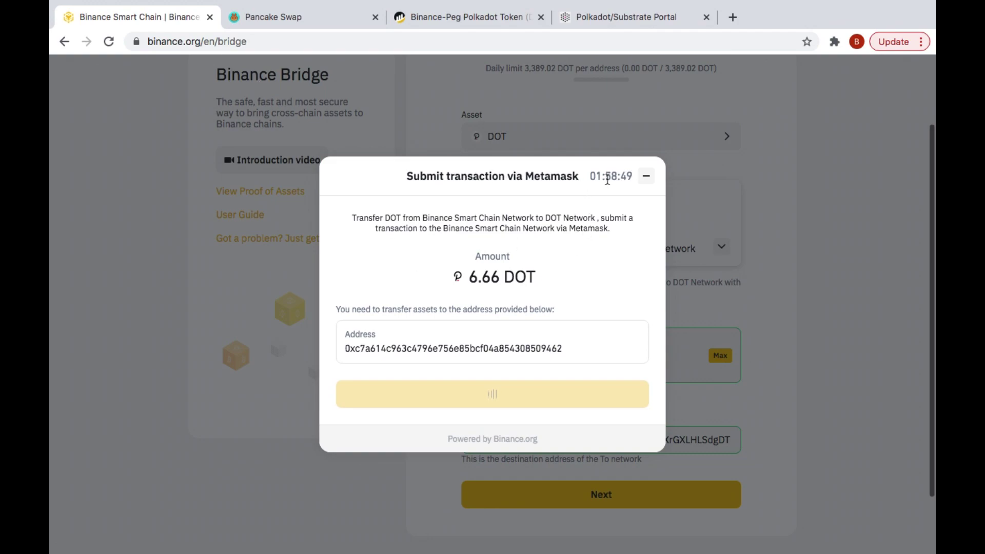
pyautogui.click(645, 176)
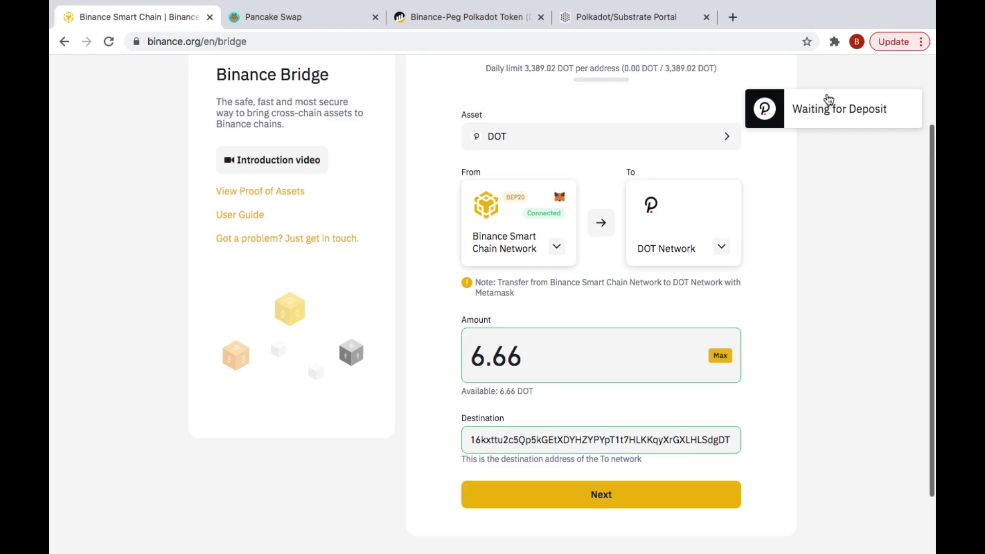
pyautogui.click(814, 113)
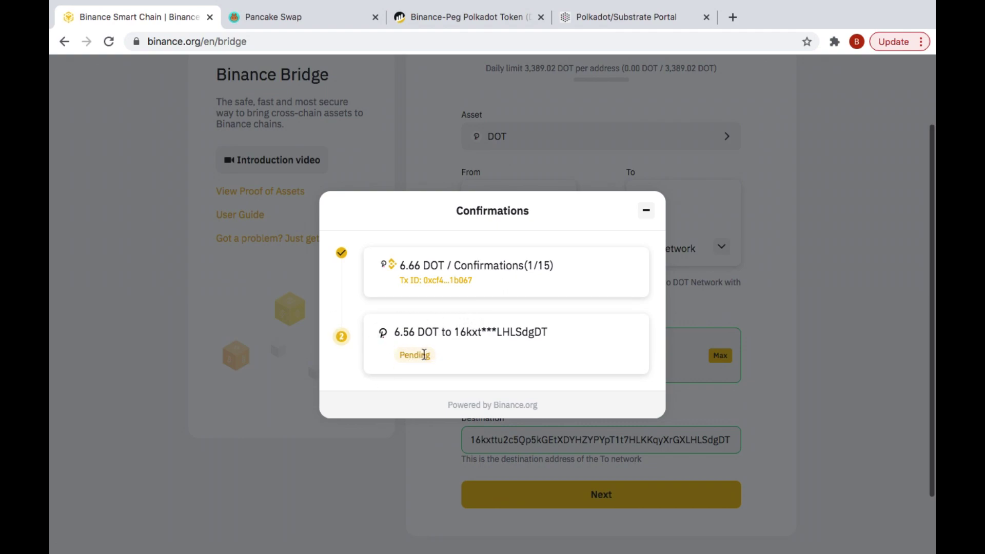
# Step: Check the DOT balances in PancakeSwap and the Polkadot/Substrate Portal, reloading the portal's accounts page
pyautogui.click(634, 17)
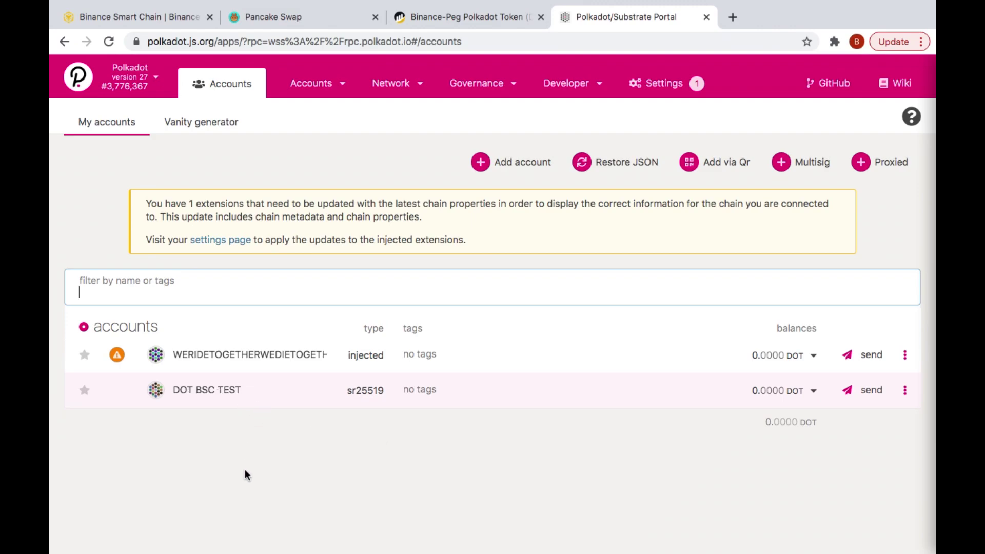
pyautogui.click(313, 23)
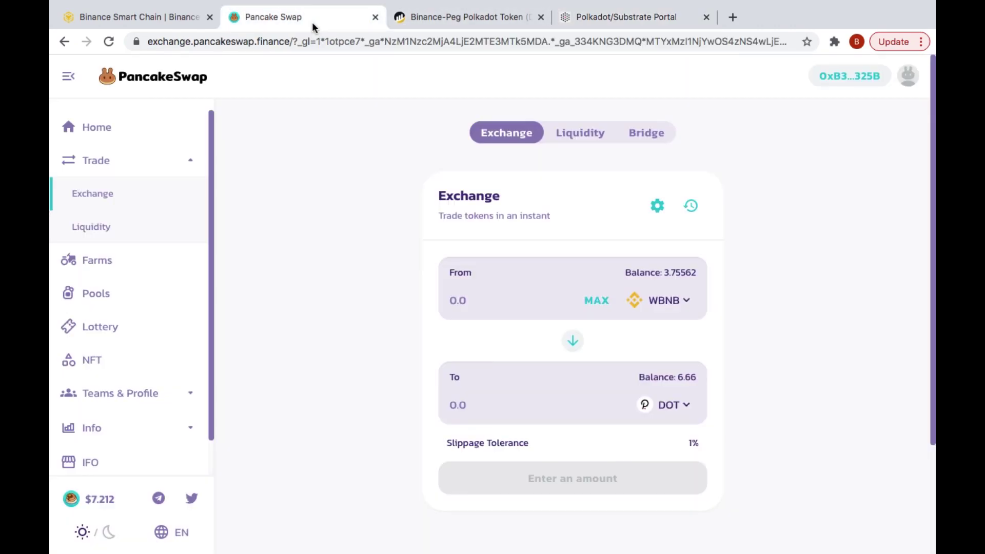
pyautogui.click(161, 21)
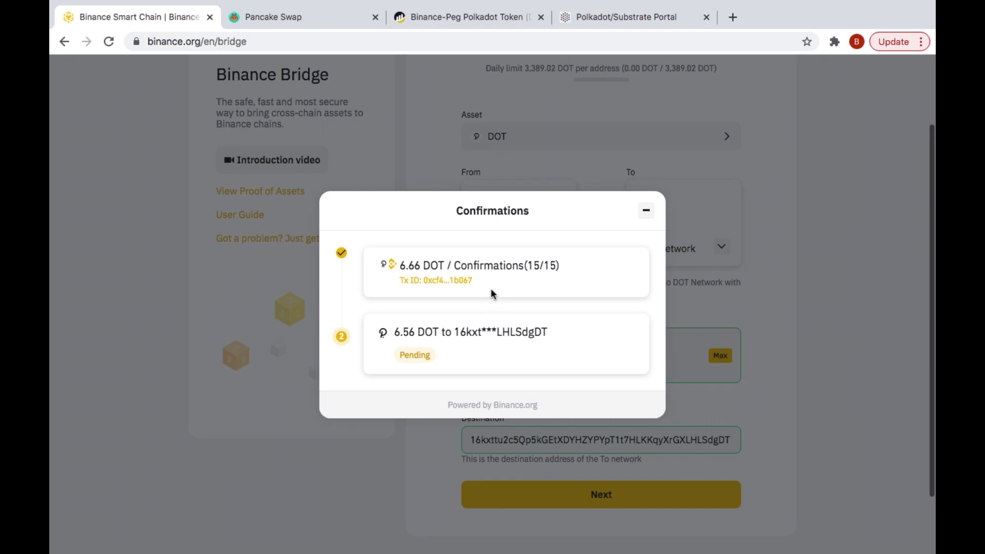
pyautogui.click(619, 15)
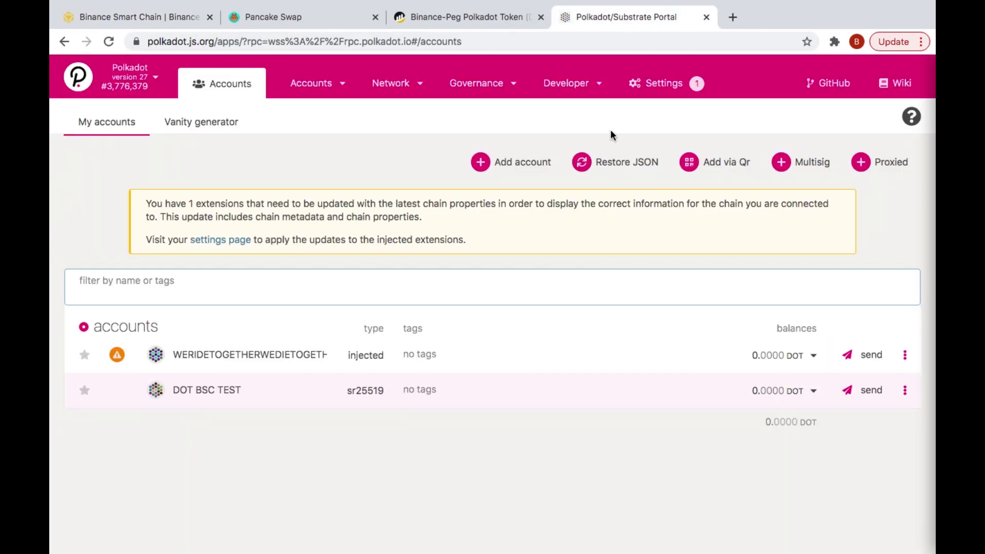
pyautogui.click(109, 43)
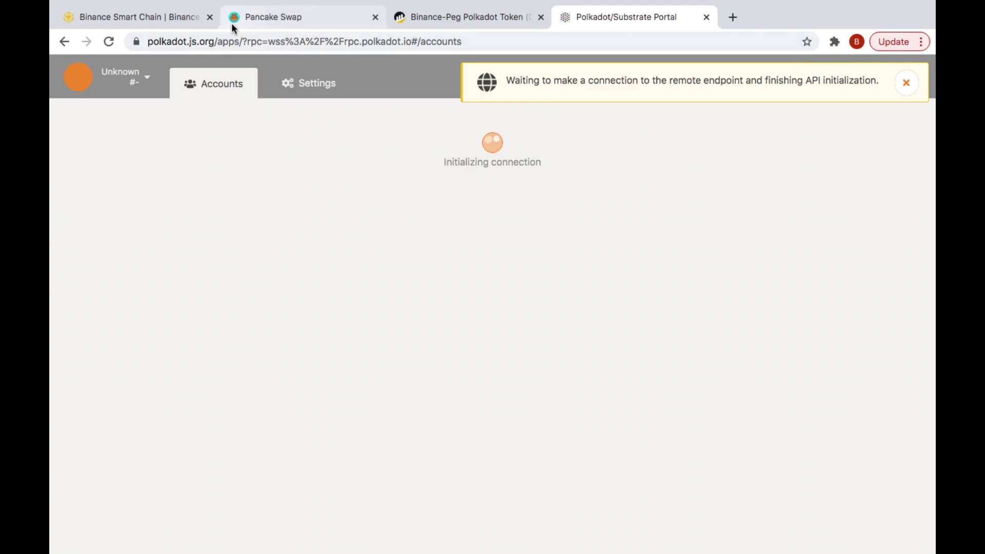
# Step: Return to Binance Bridge, then minimize and reopen the DOT transfer's confirmation details
pyautogui.click(167, 15)
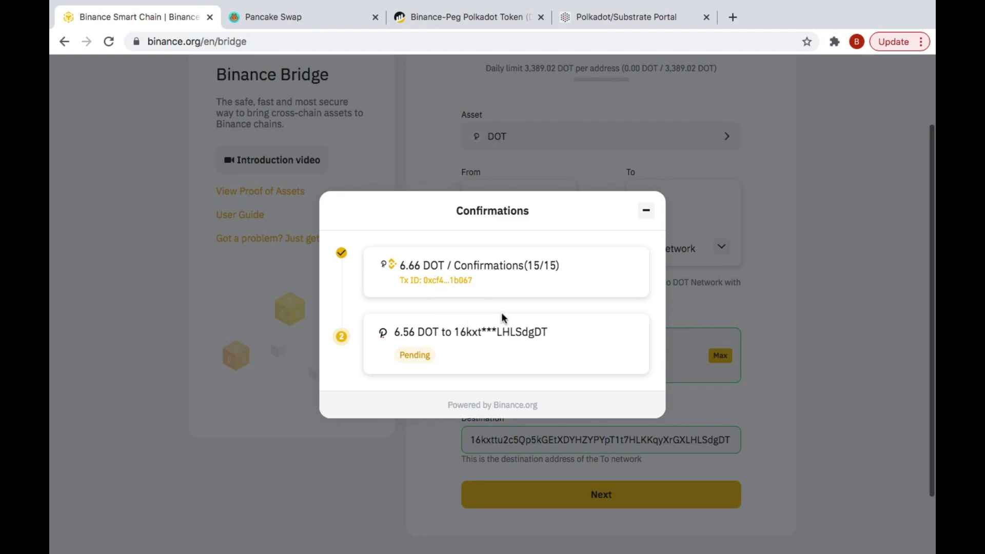
pyautogui.click(645, 211)
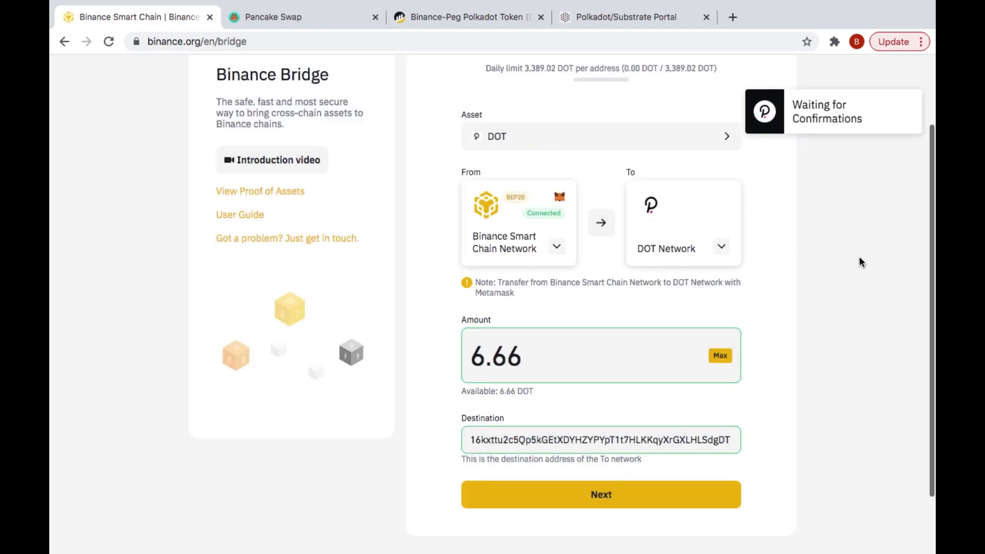
pyautogui.scroll(2, 858, 256)
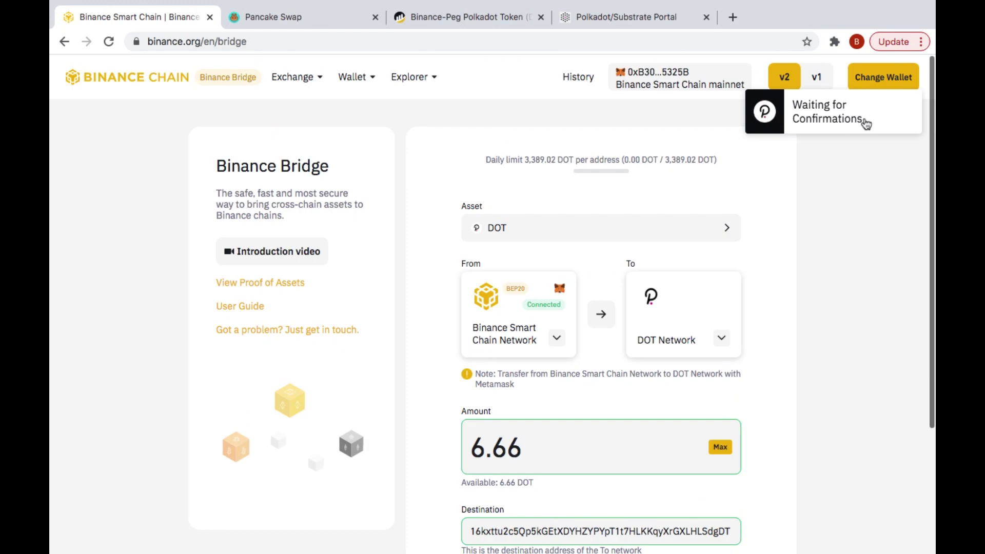
pyautogui.click(840, 120)
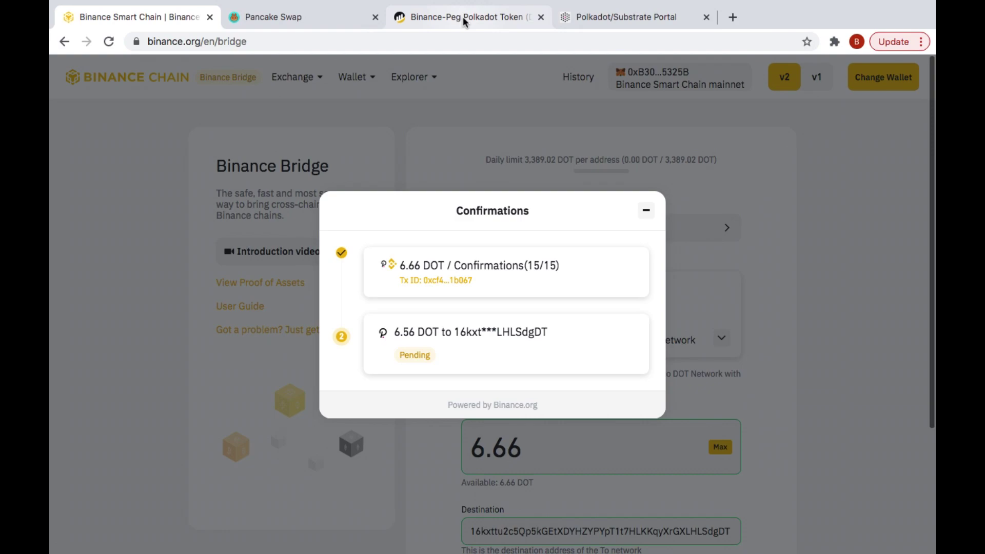
# Step: Check the DOT balance in PancakeSwap, minimize the bridge confirmations, and expand the DOT BSC TEST account's balance details in the Polkadot/Substrate Portal
pyautogui.click(310, 20)
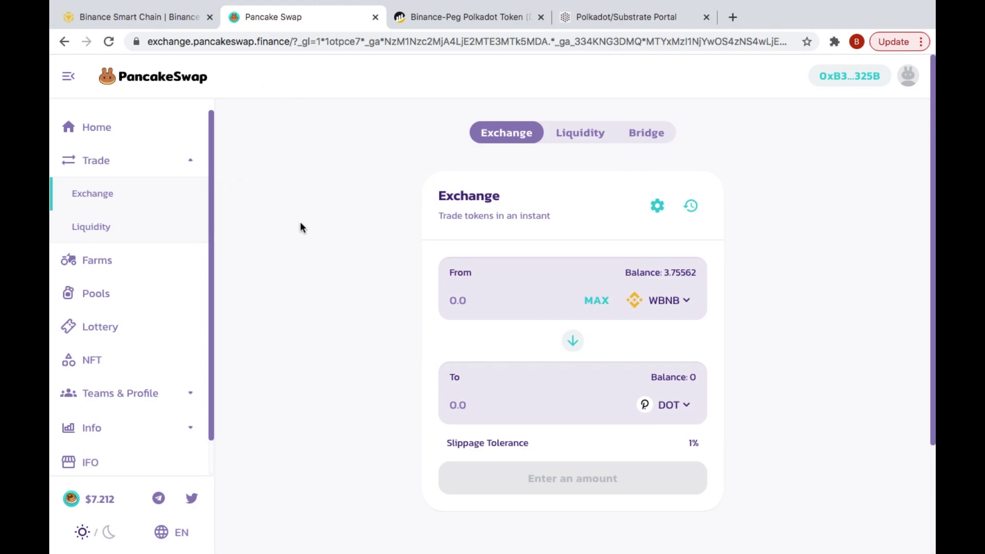
pyautogui.click(629, 17)
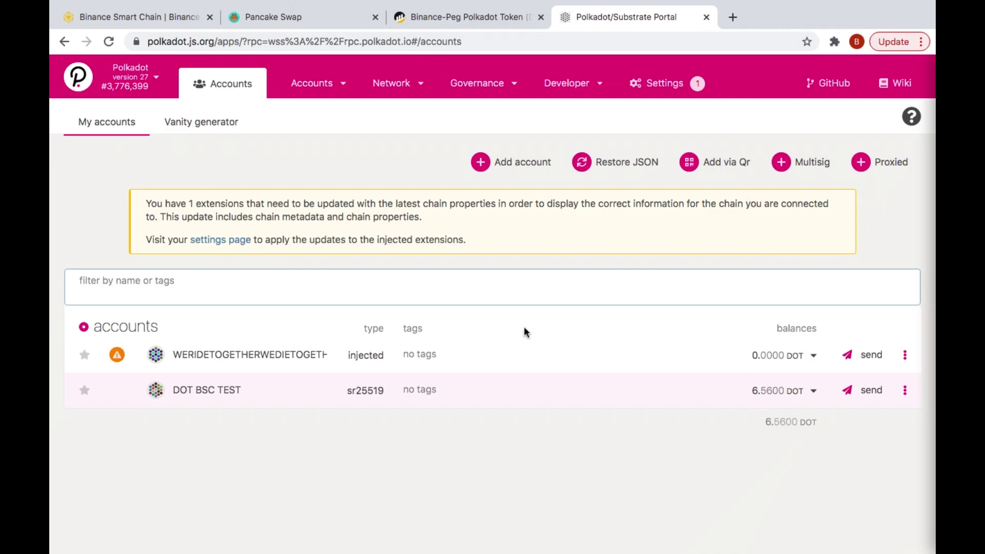
pyautogui.click(164, 16)
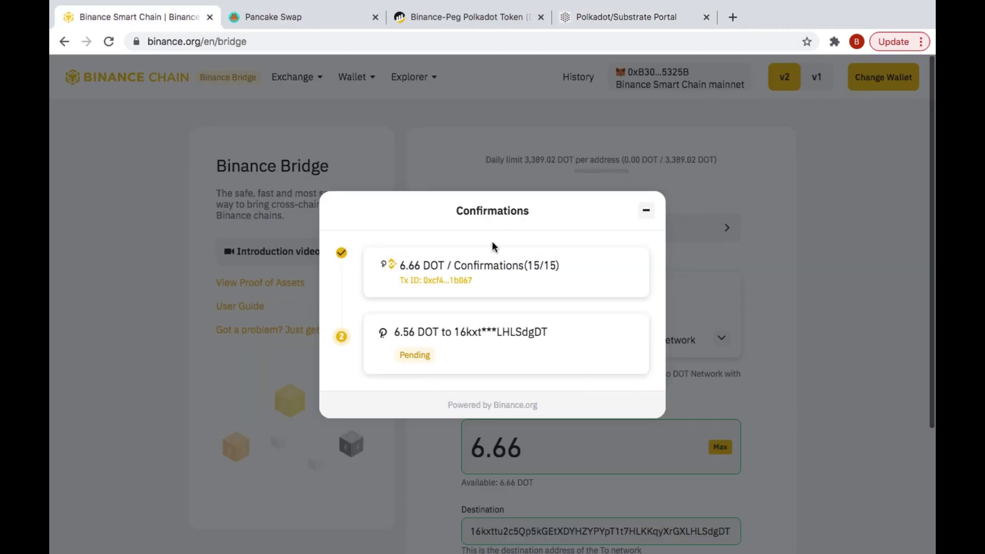
pyautogui.click(645, 211)
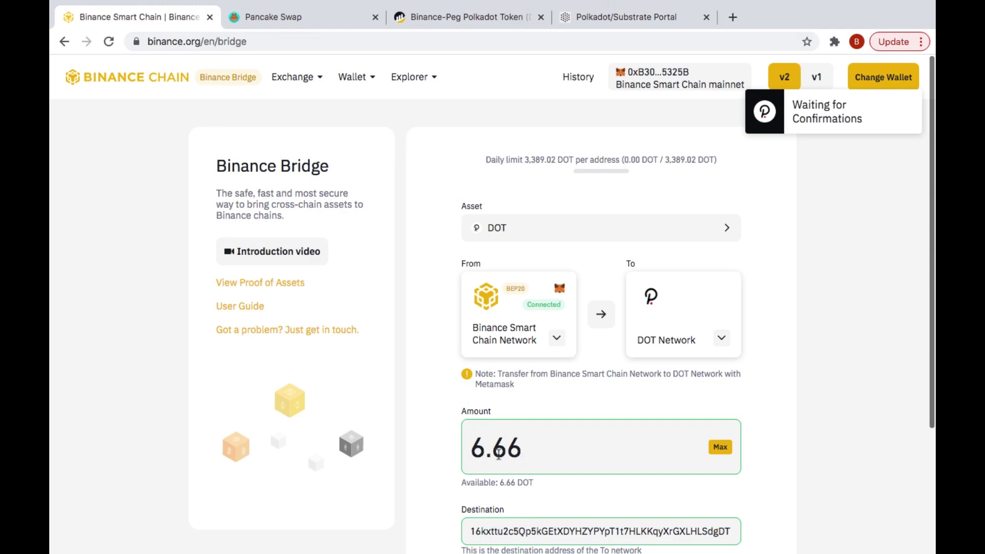
pyautogui.click(637, 21)
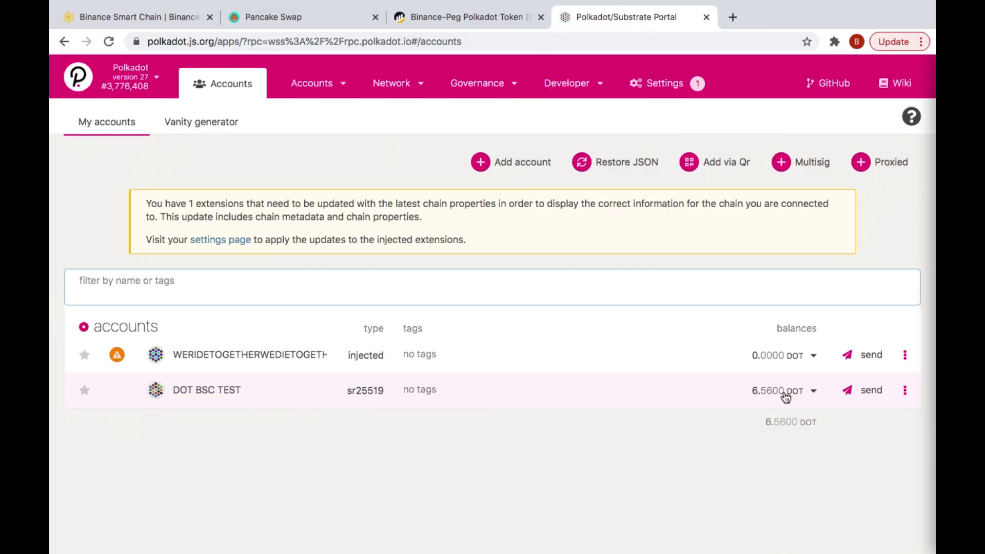
pyautogui.click(813, 392)
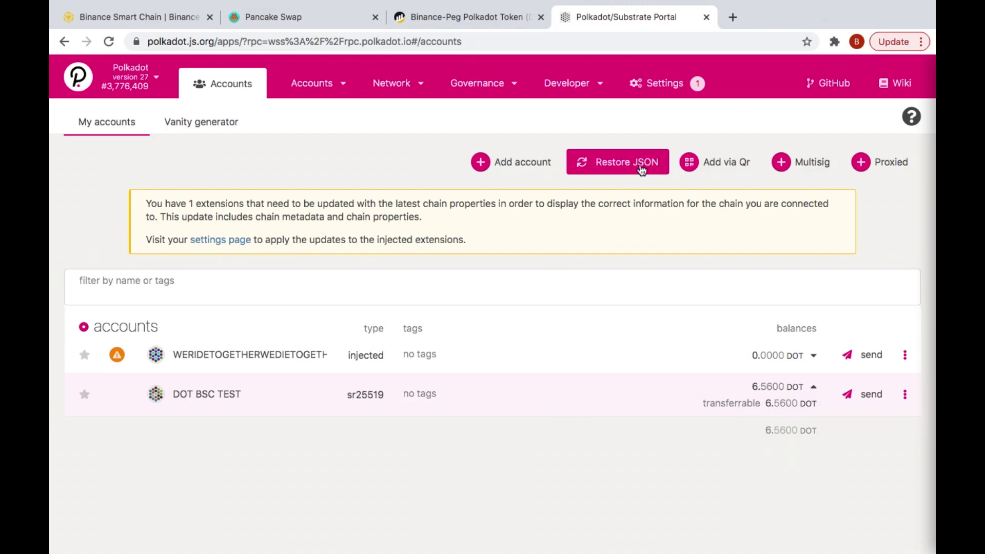
# Step: Reverse the transfer direction in Binance Bridge so it runs from DOT Network to Binance Smart Chain Network
pyautogui.moveTo(306, 102)
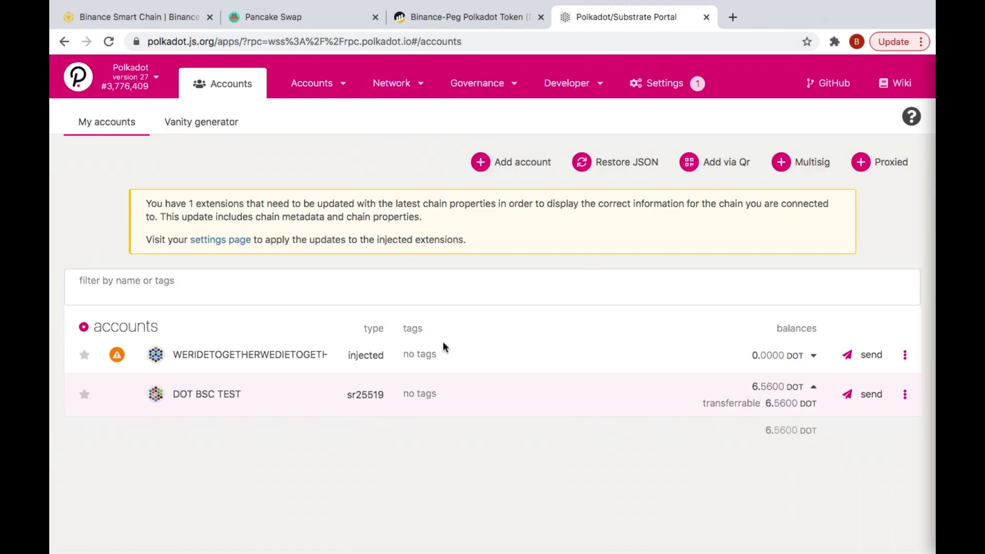
pyautogui.click(128, 15)
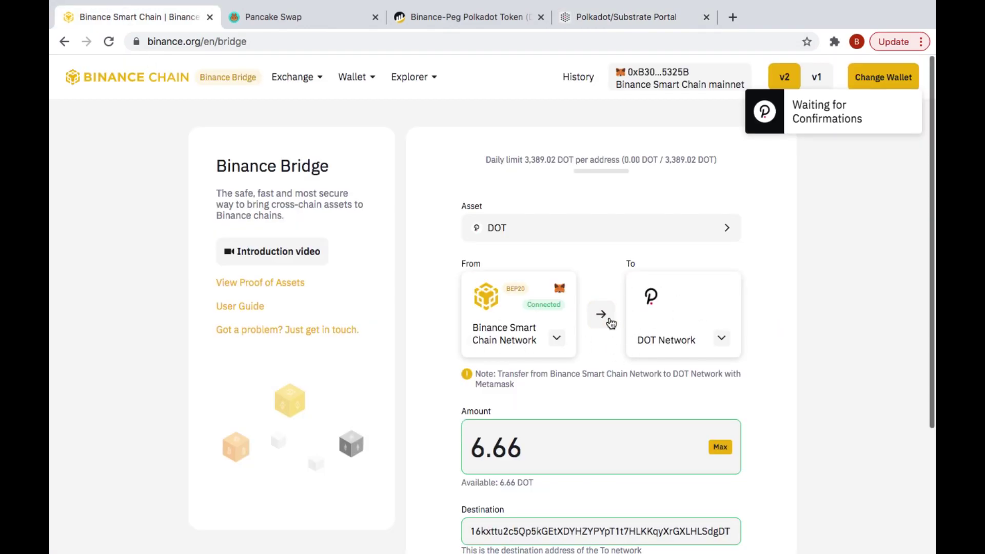
pyautogui.click(607, 322)
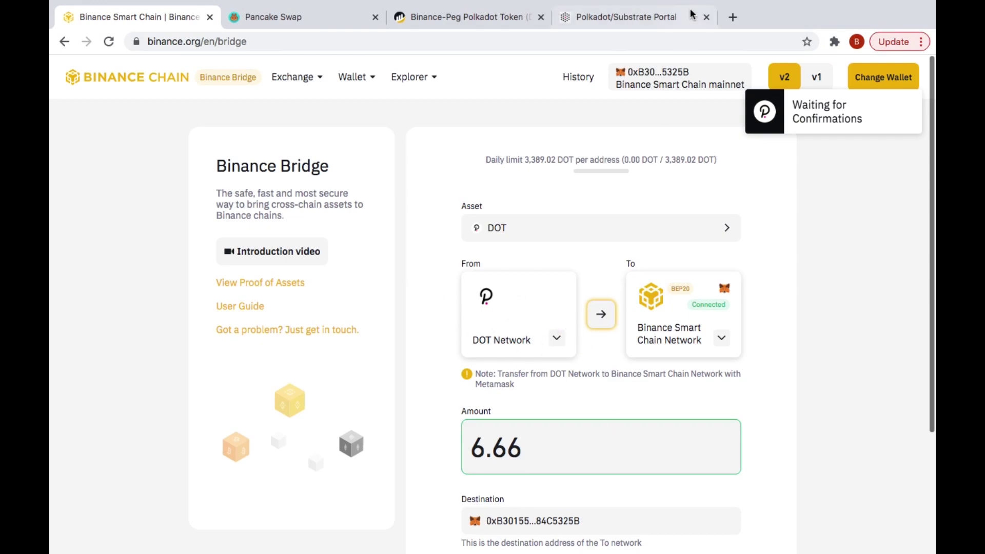
pyautogui.click(614, 27)
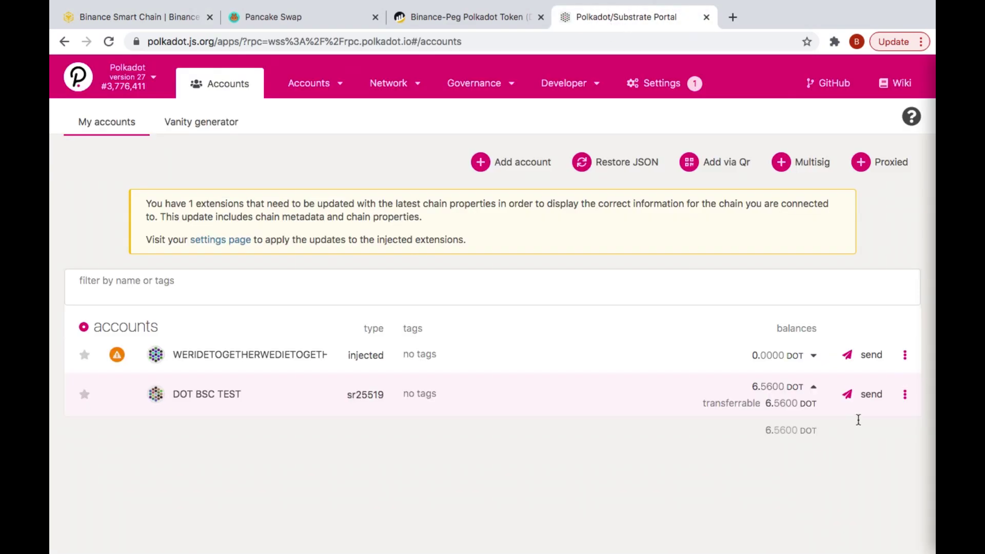
pyautogui.click(116, 19)
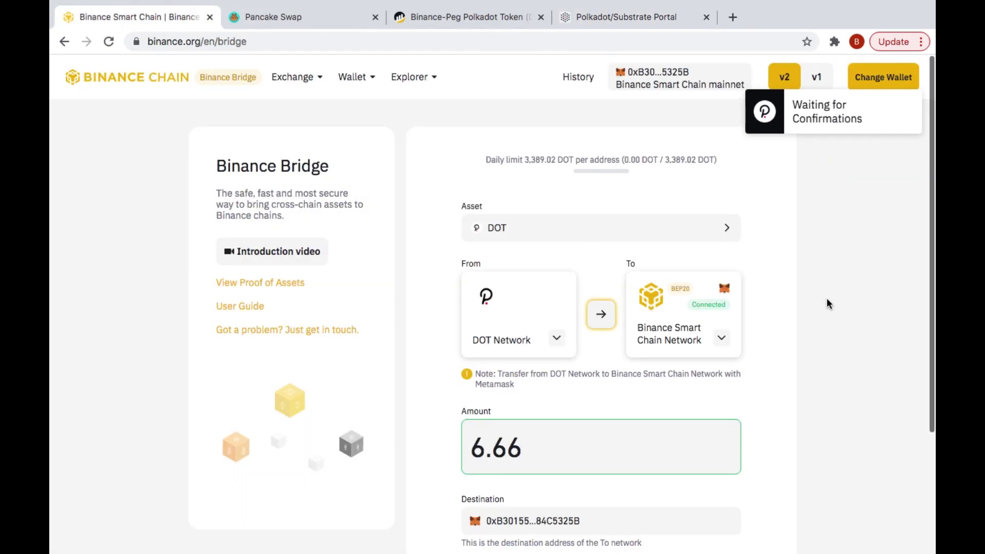
pyautogui.scroll(-5, 826, 303)
pyautogui.scroll(5, 826, 299)
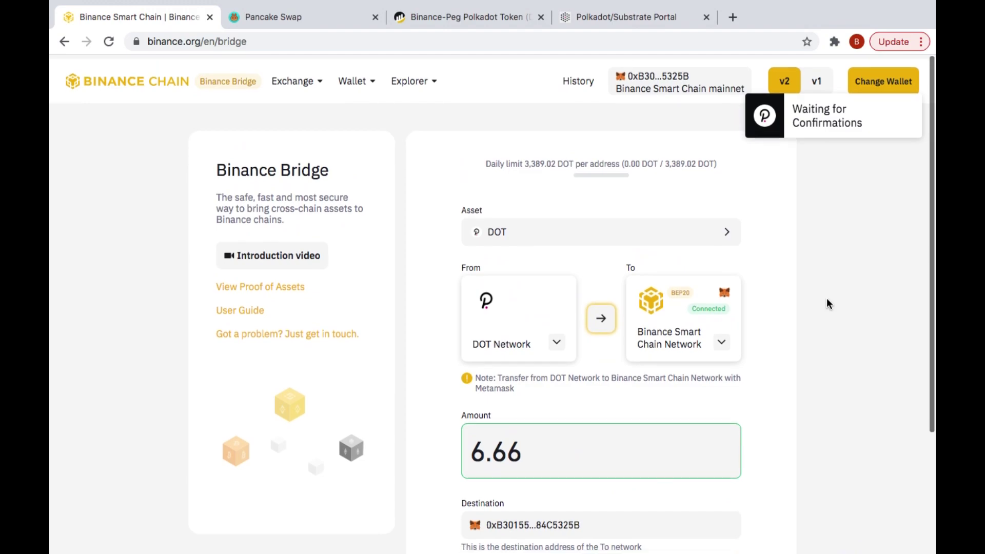
# Step: Review the DOT balance in PancakeSwap, the reversed bridge form, and the DOT BSC TEST account in the Polkadot/Substrate Portal
pyautogui.click(310, 20)
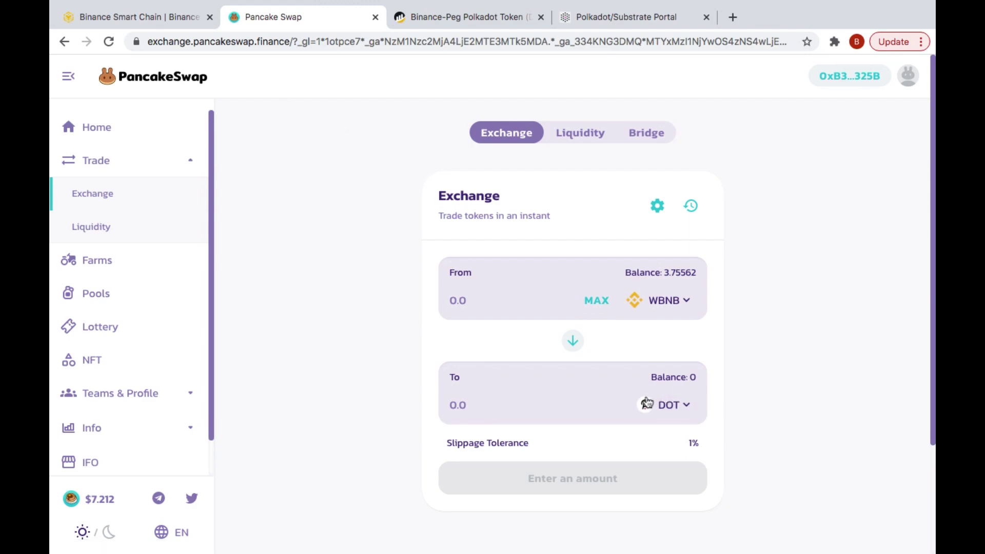
pyautogui.click(94, 17)
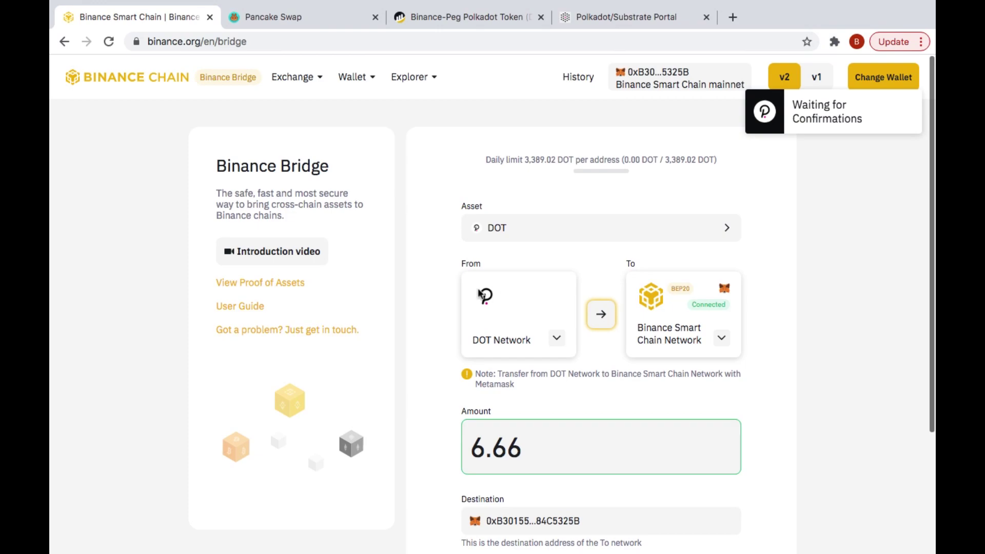
pyautogui.click(634, 23)
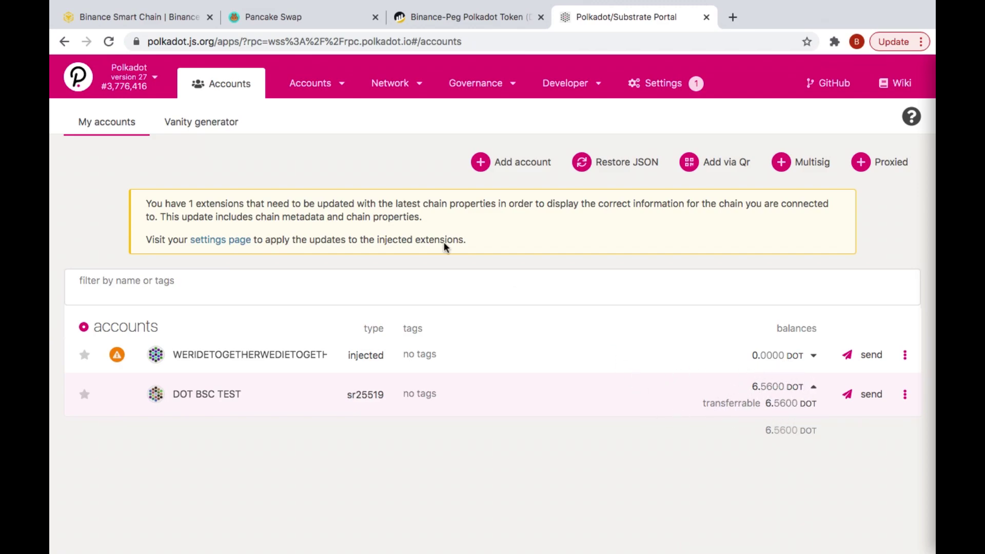
# Step: Compare the transfer status in Binance Bridge with the DOT BSC TEST account in the Polkadot/Substrate Portal, ending back on the bridge
pyautogui.click(135, 19)
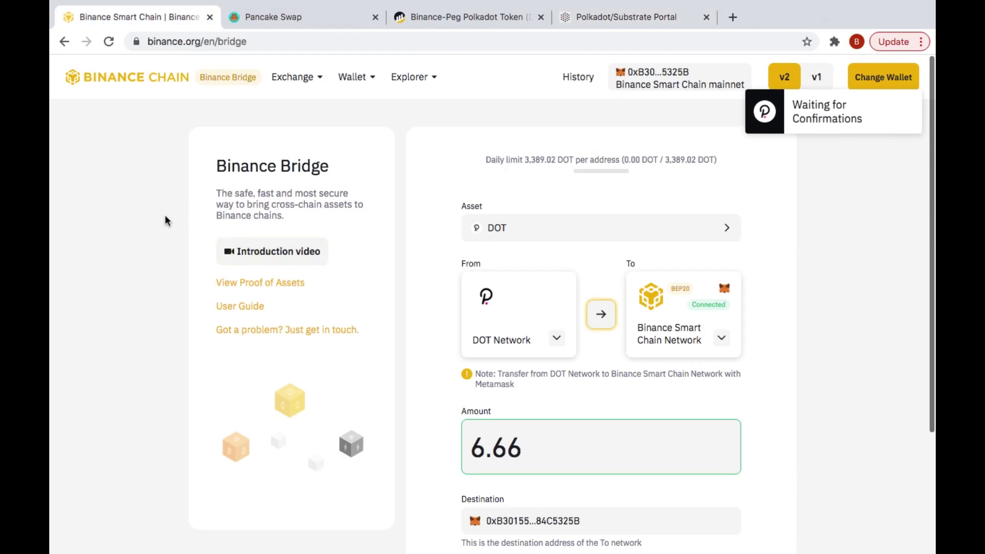
pyautogui.click(622, 12)
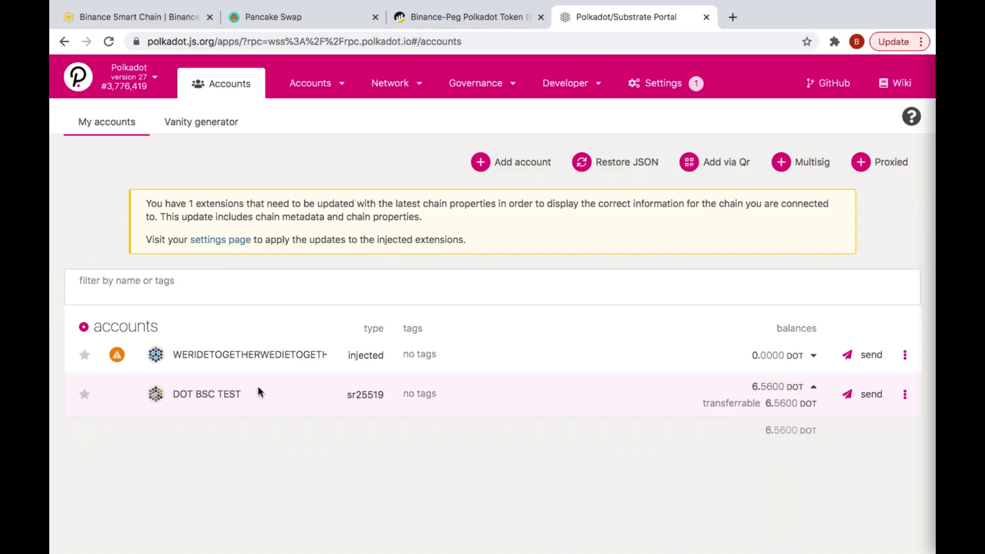
pyautogui.click(139, 17)
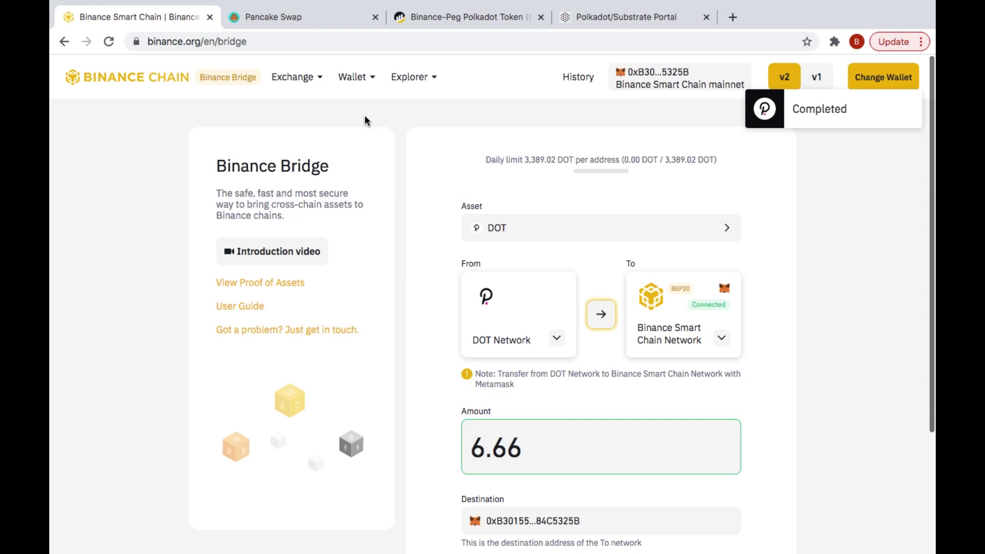
# Step: Examine which coins and tokens can be bridged by browsing the asset selection list, and close the list
pyautogui.click(727, 229)
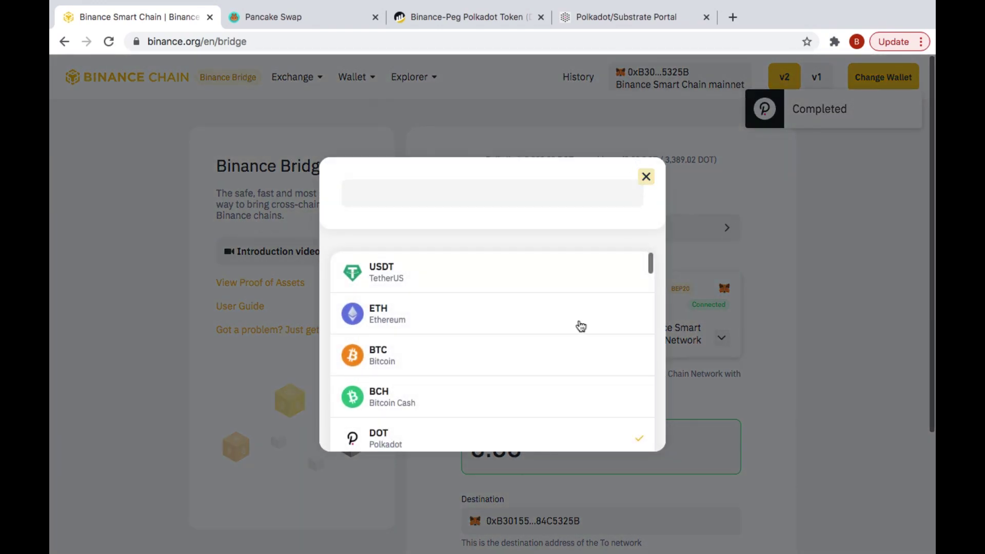
pyautogui.scroll(-5, 580, 326)
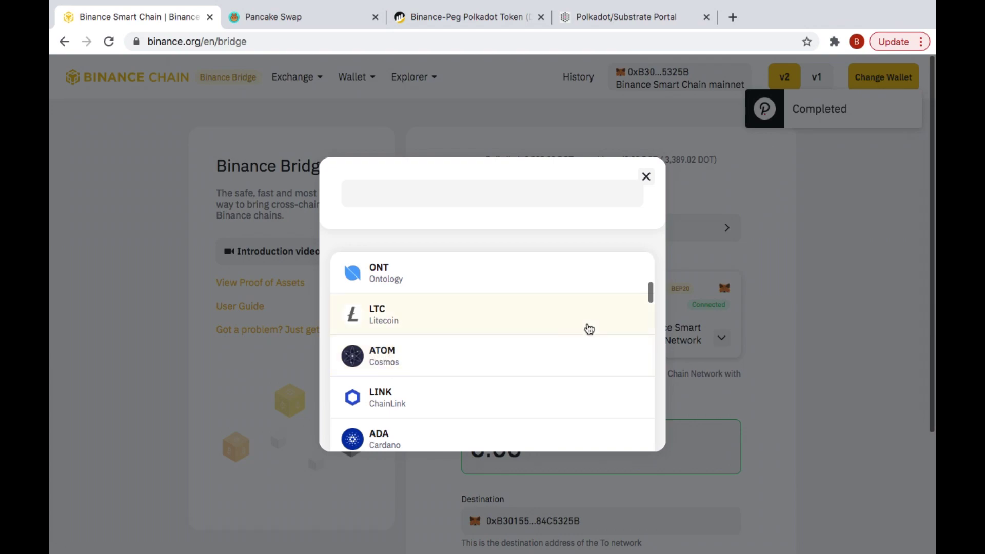
pyautogui.scroll(-2, 589, 329)
pyautogui.scroll(-1, 503, 394)
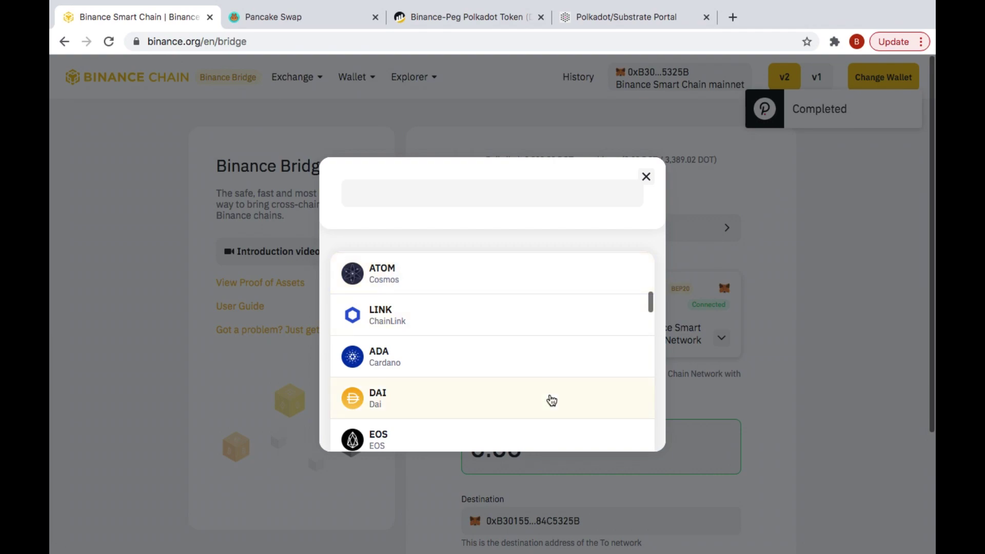
pyautogui.scroll(-5, 551, 400)
pyautogui.scroll(-4, 551, 400)
pyautogui.scroll(-2, 551, 400)
pyautogui.scroll(5, 551, 400)
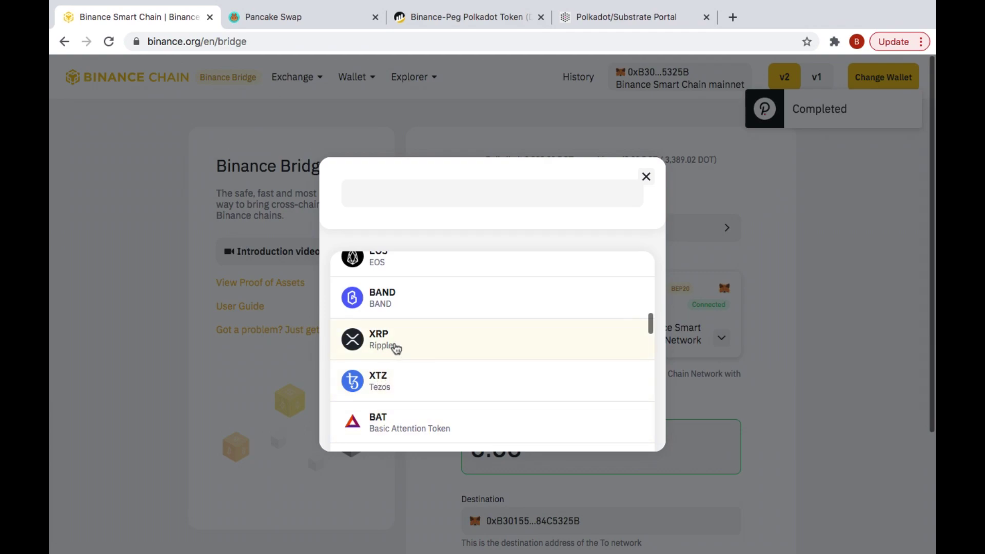
pyautogui.scroll(1, 465, 360)
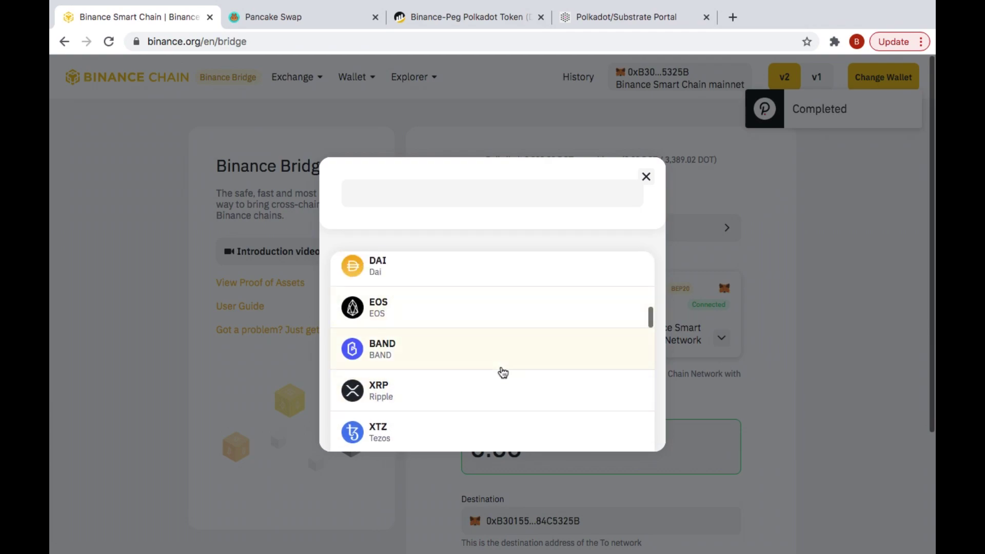
pyautogui.scroll(-10, 503, 373)
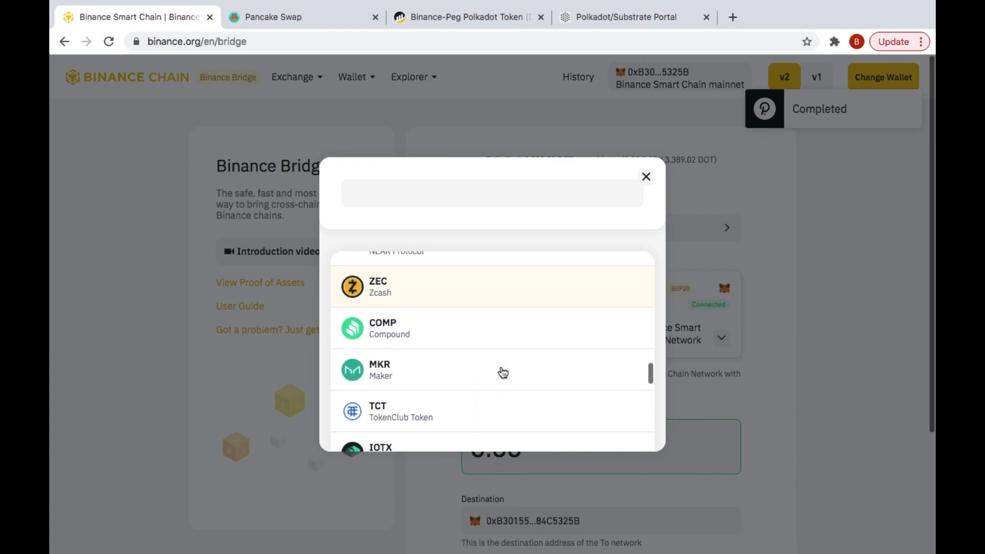
pyautogui.scroll(2, 503, 372)
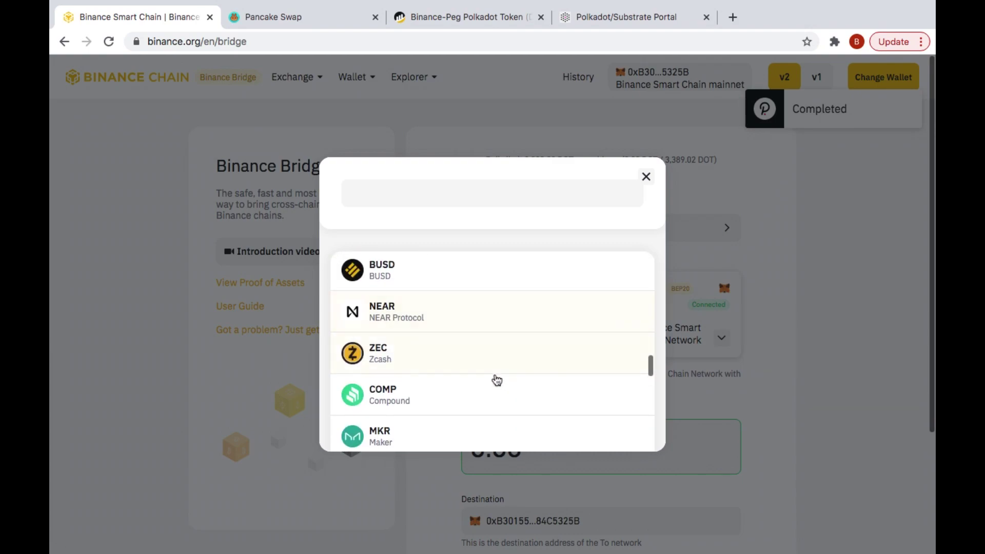
pyautogui.scroll(-3, 482, 393)
pyautogui.scroll(-2, 482, 394)
pyautogui.scroll(-3, 482, 394)
pyautogui.scroll(-4, 482, 394)
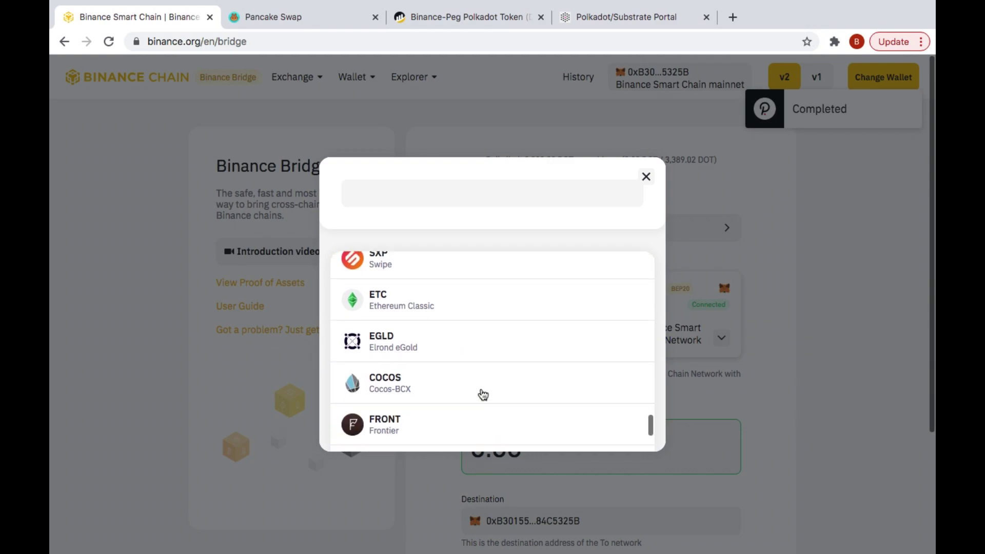
pyautogui.scroll(-1, 482, 394)
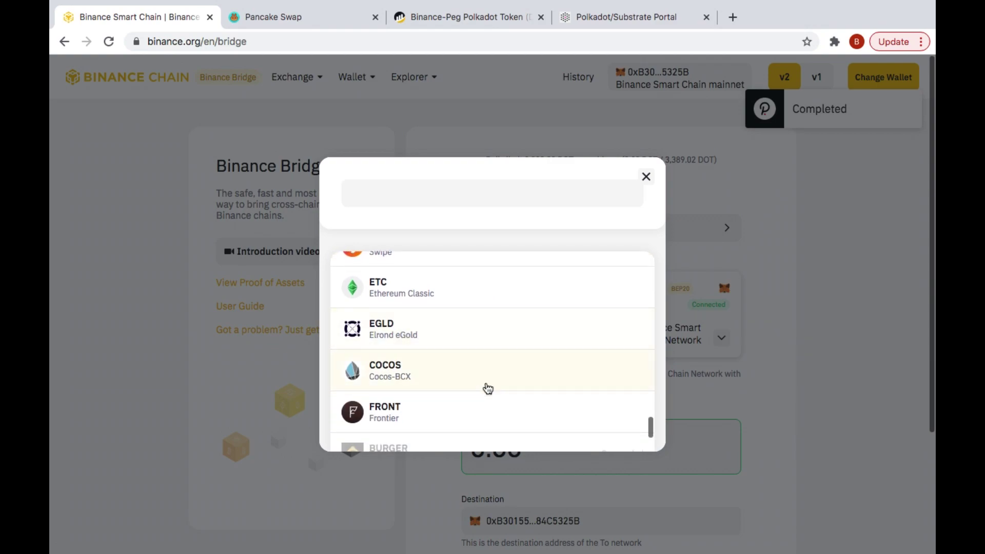
pyautogui.scroll(-3, 487, 388)
pyautogui.scroll(1, 488, 388)
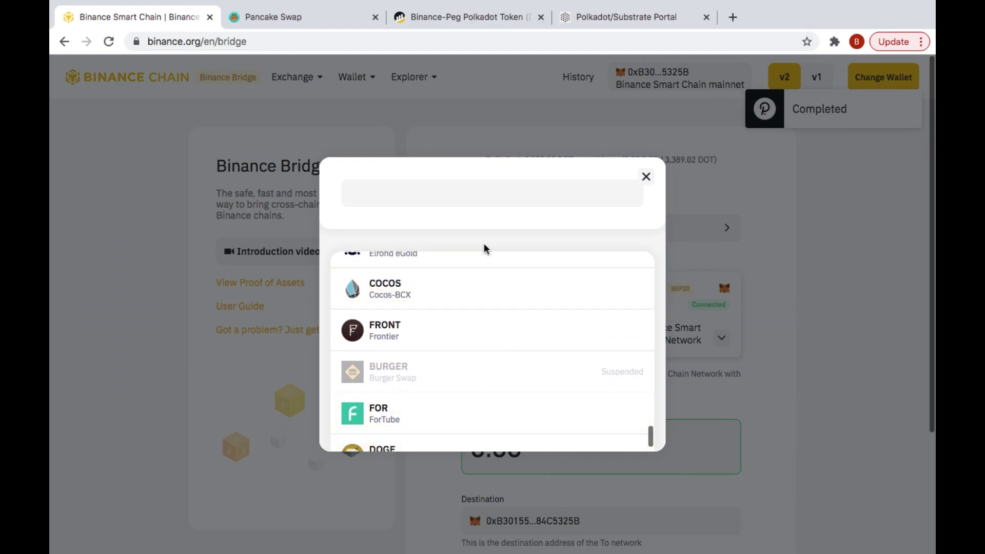
pyautogui.scroll(3, 488, 324)
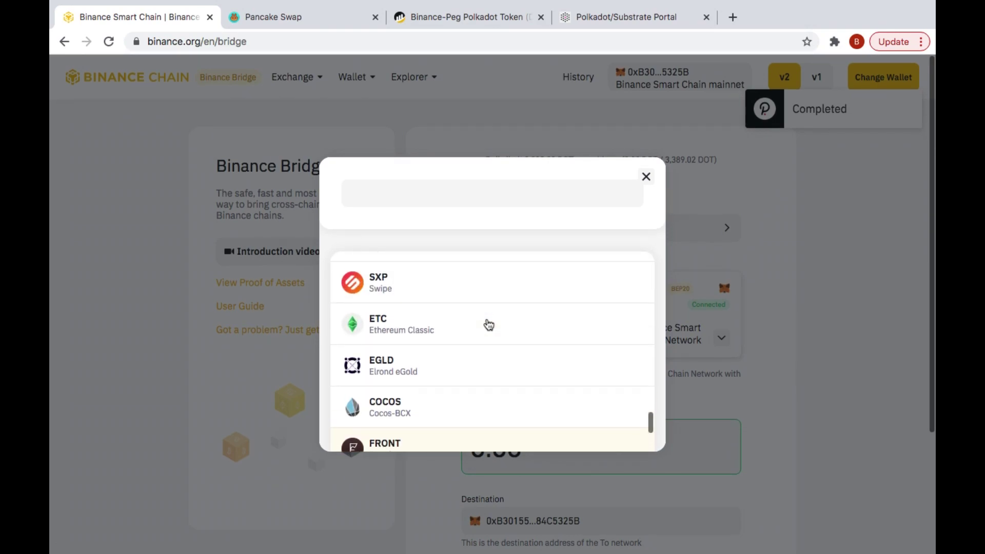
pyautogui.scroll(3, 488, 324)
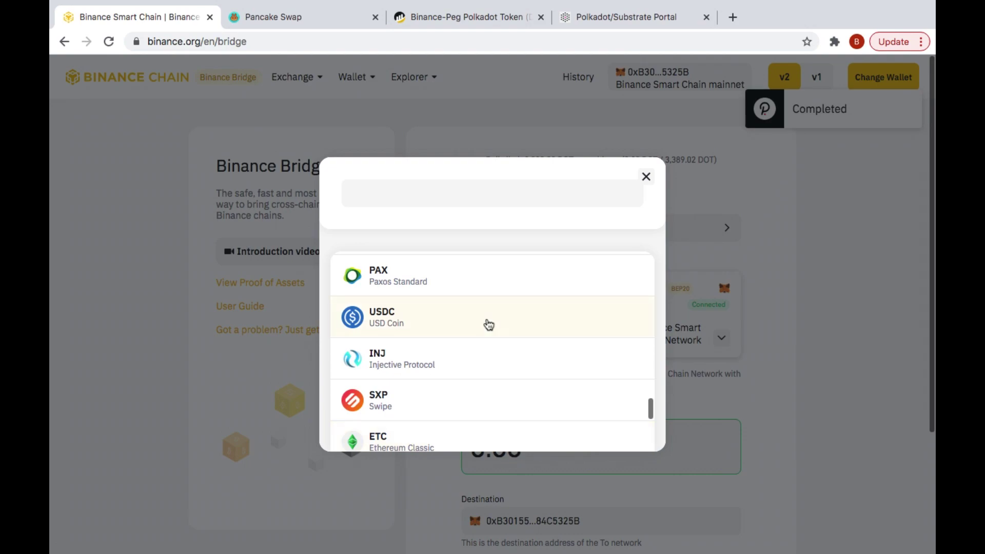
pyautogui.scroll(1, 488, 324)
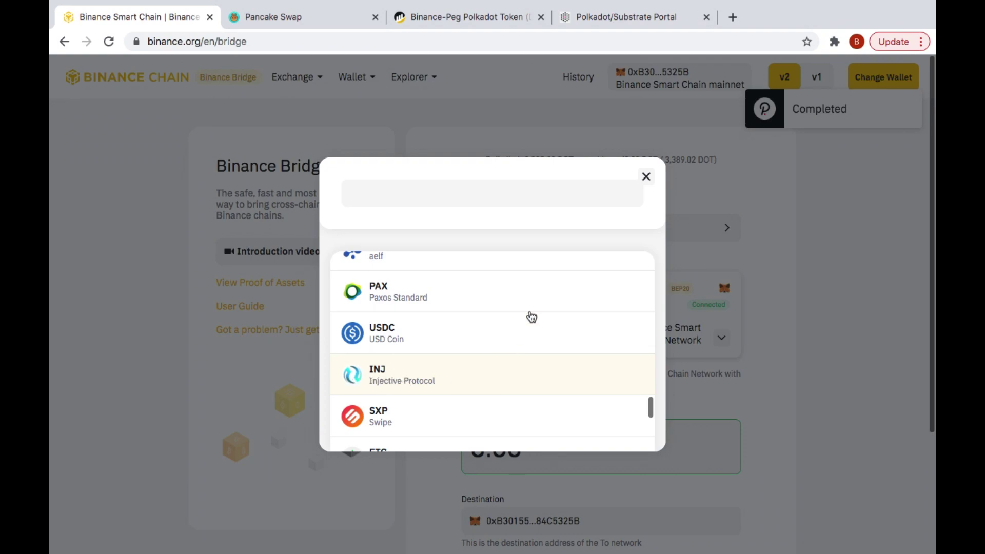
pyautogui.click(645, 176)
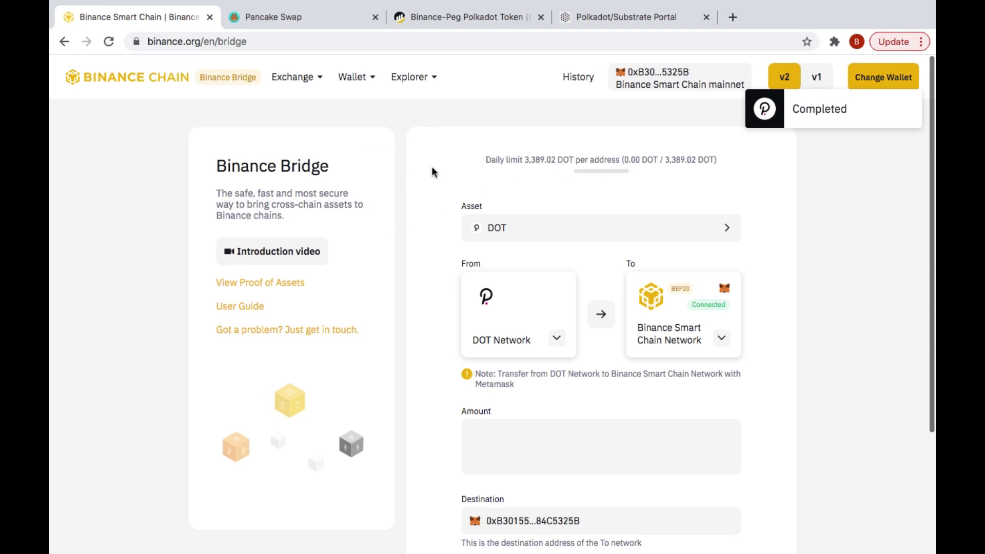